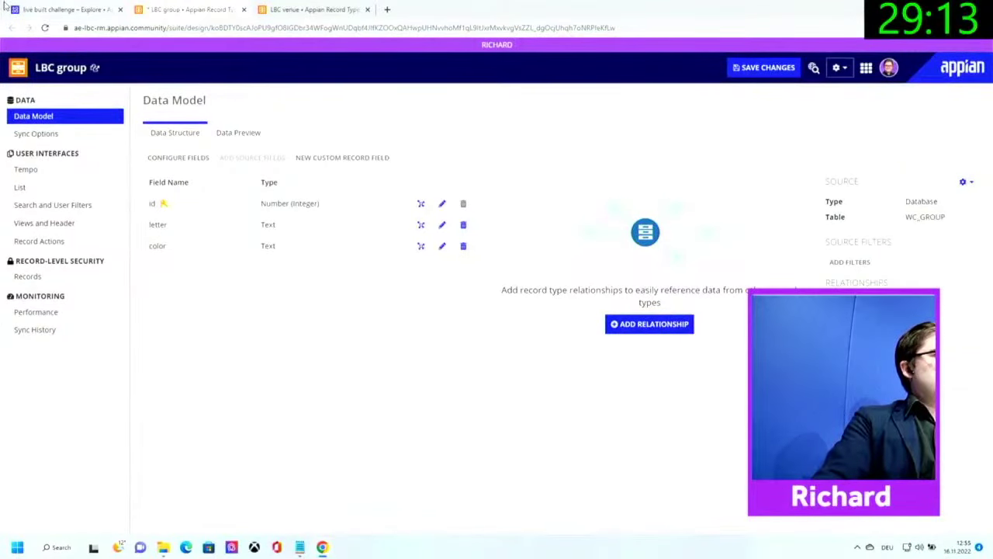
- Create a record type named LBC country in the live built challenge application and save its default security
left_click(19, 11)
key("Escape")
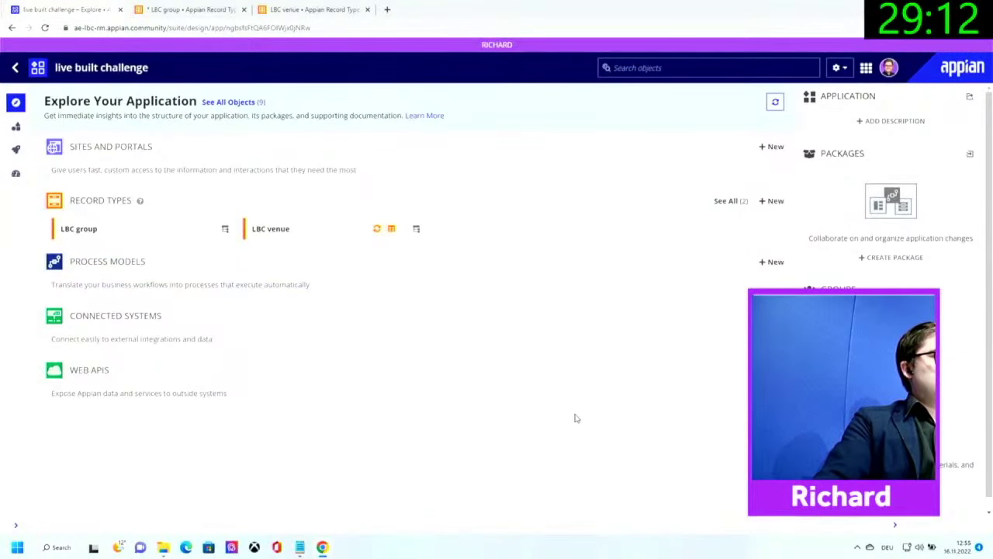
left_click(768, 200)
type("LBC country")
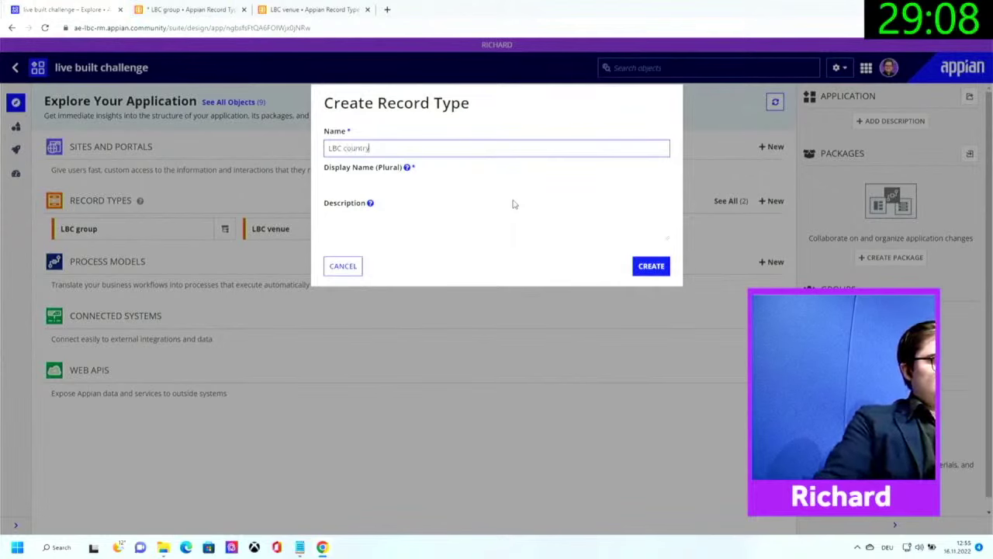
left_click(642, 269)
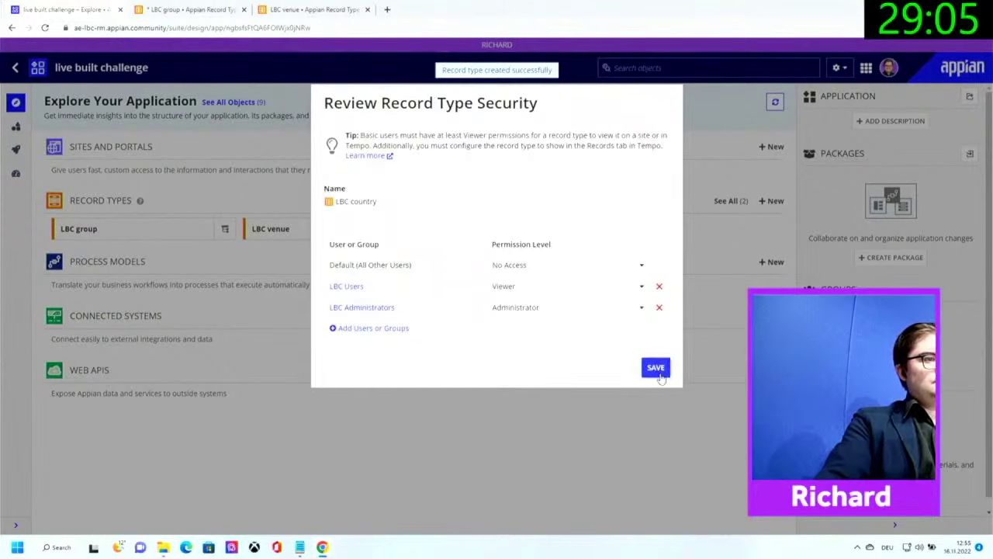
left_click(659, 376)
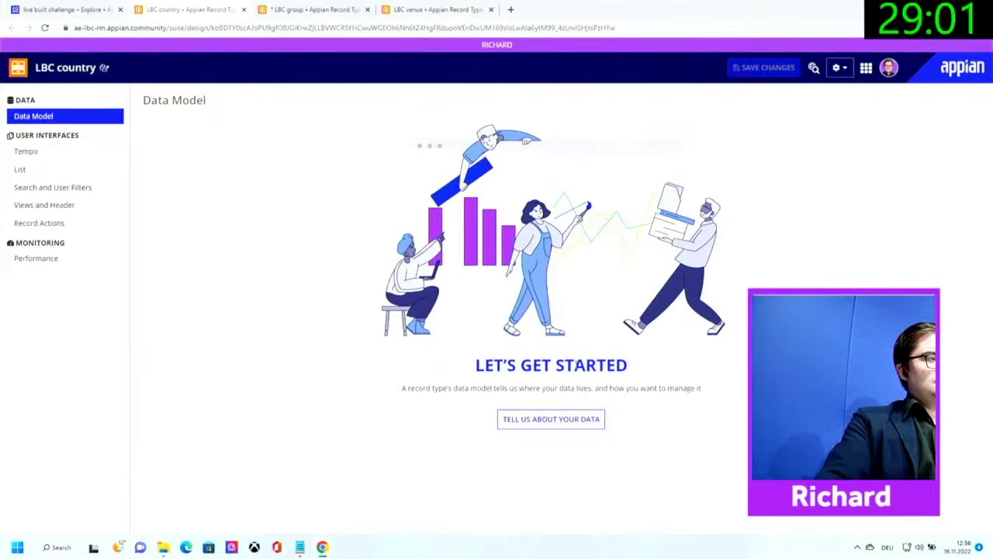
- Configure LBC country's data source as the synced WC_COUNTRY database table
left_click(551, 419)
left_click(435, 163)
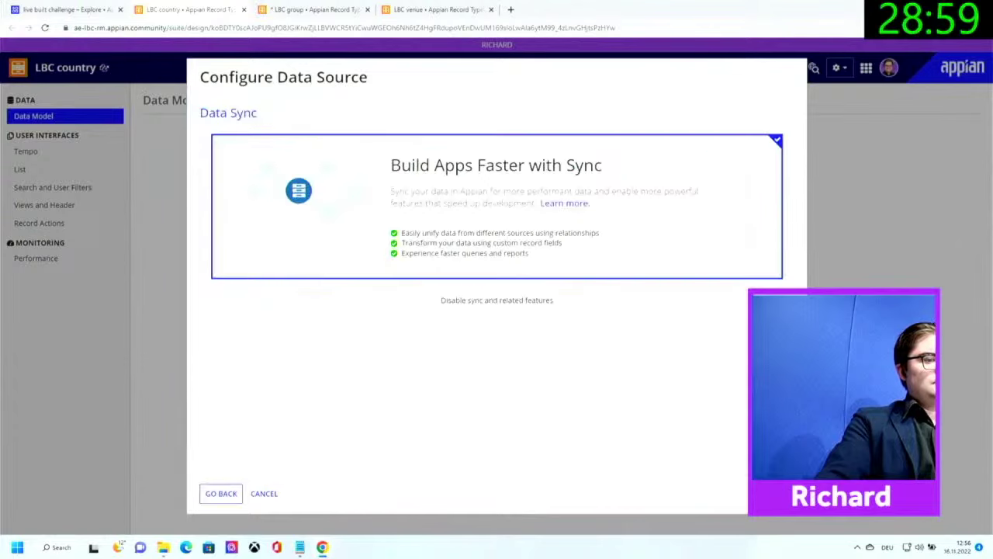
left_click(455, 197)
left_click(405, 158)
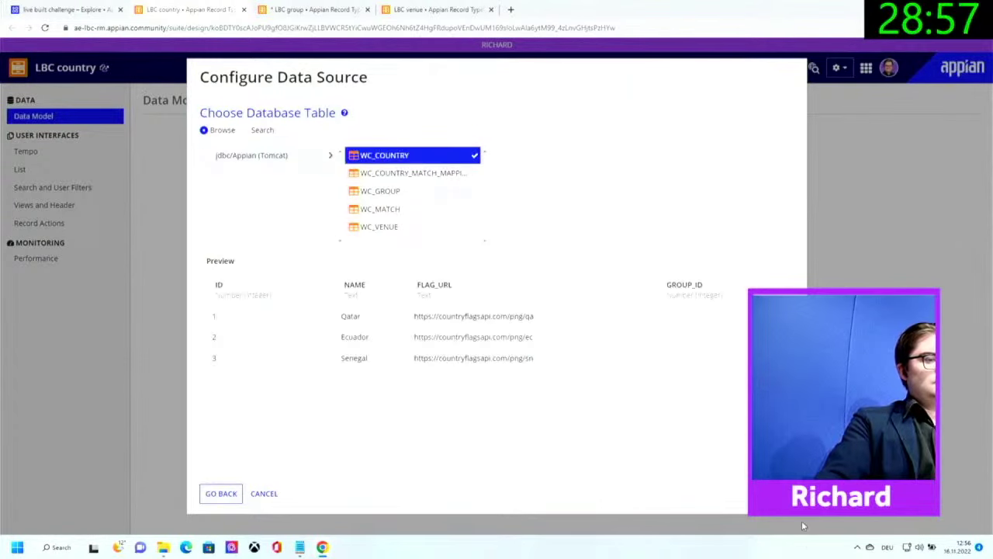
left_click(774, 494)
left_click(774, 493)
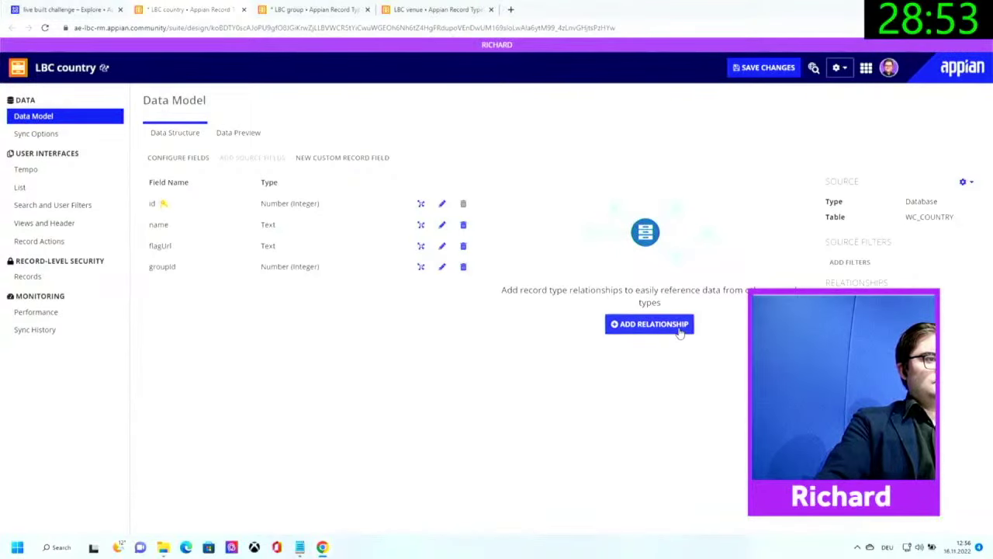
- Start a relationship on LBC country by searching for "group", and save the pending LBC group record type
left_click(682, 324)
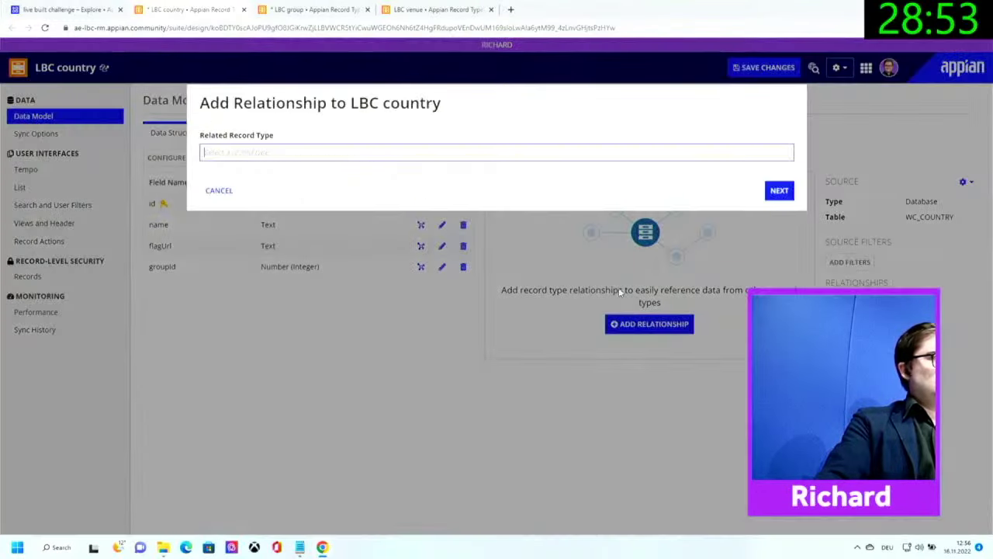
type("group")
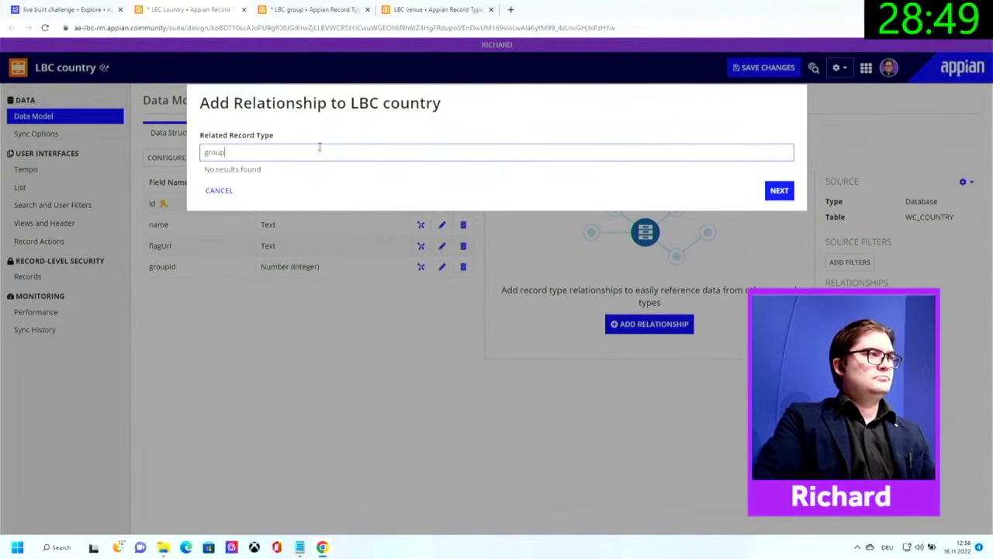
left_click(310, 9)
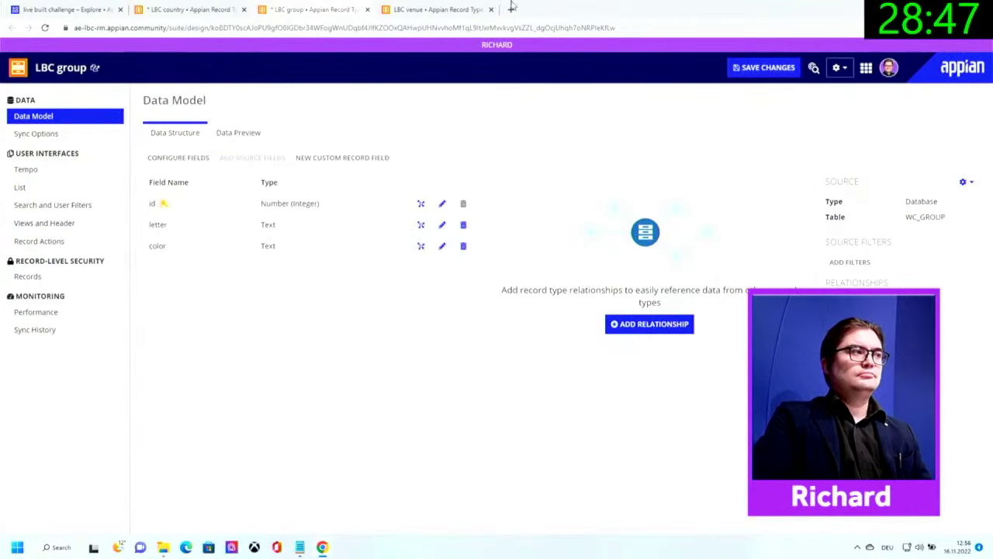
- Set up a Many to One relationship from LBC country to LBC group and choose the group's common field
left_click(218, 11)
left_click(286, 147)
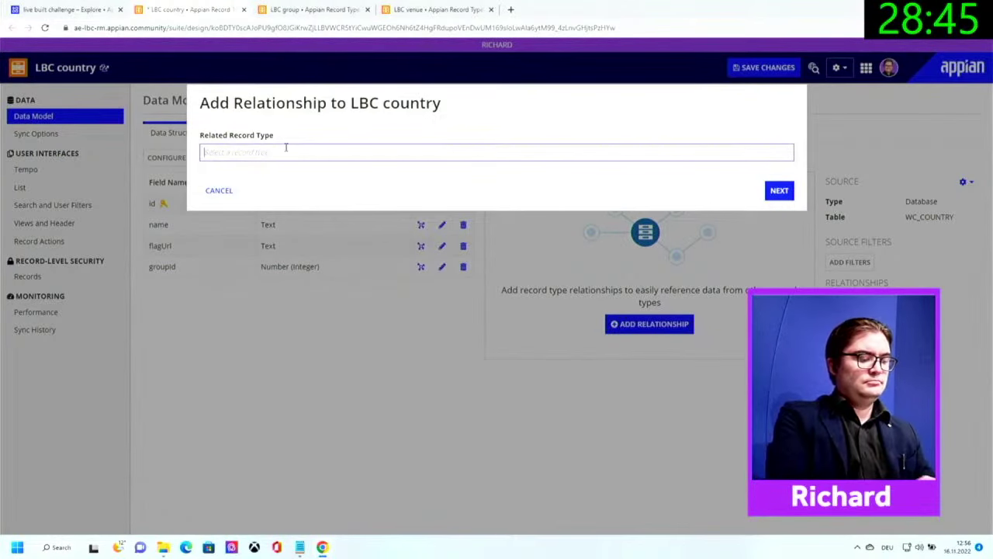
type("gr")
left_click(272, 177)
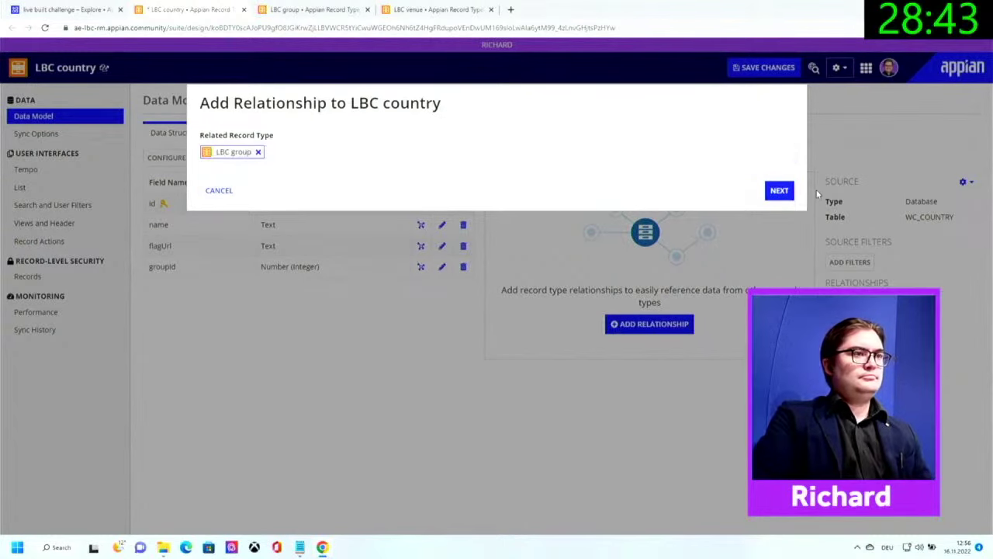
left_click(791, 194)
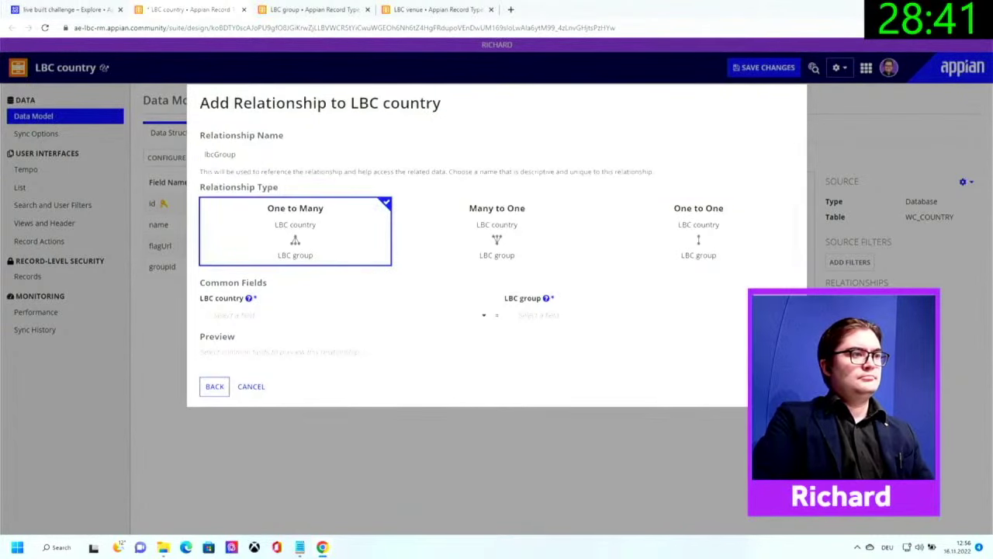
left_click(523, 226)
left_click(543, 315)
left_click(524, 348)
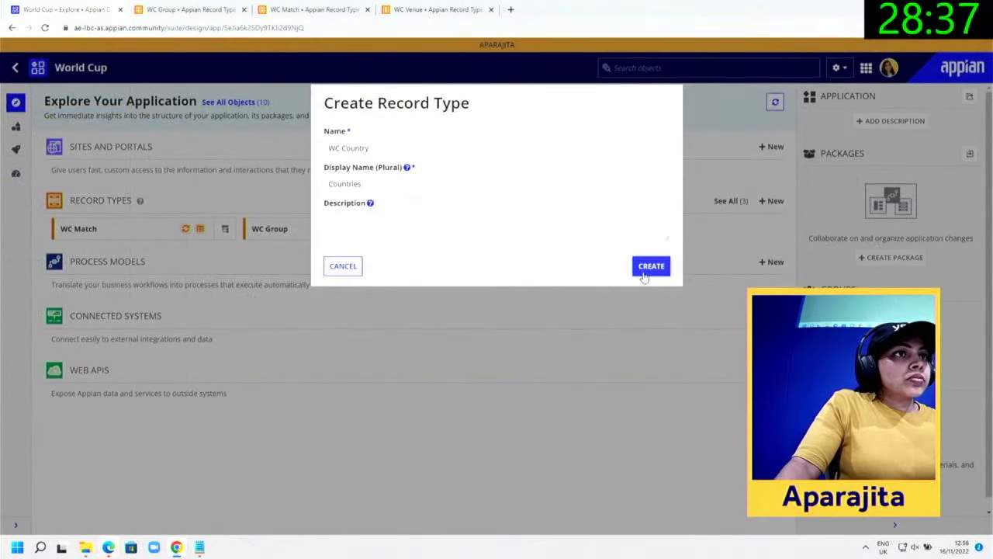
- Create the WC Country record type with plural name Countries and source it from the synced WC_COUNTRY table
left_click(643, 273)
left_click(655, 368)
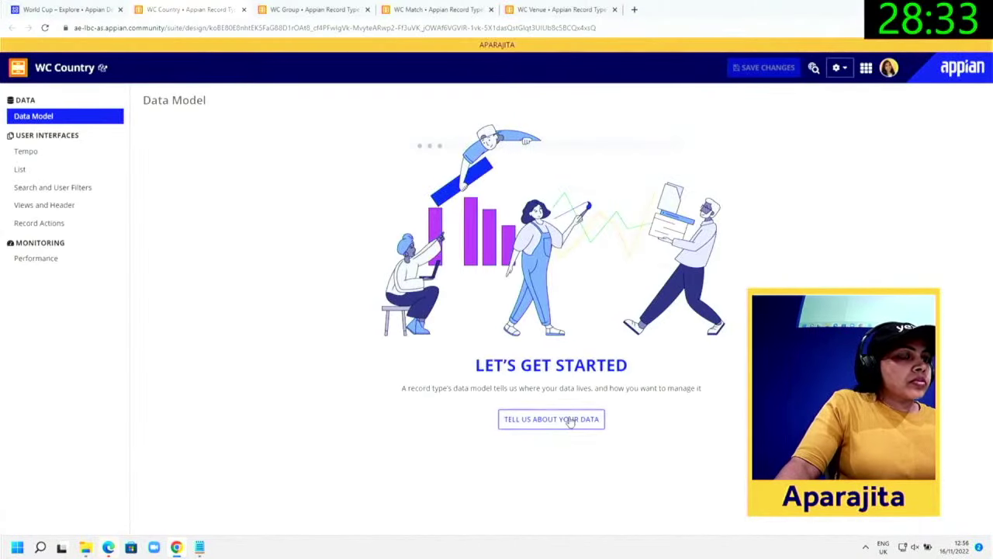
left_click(574, 417)
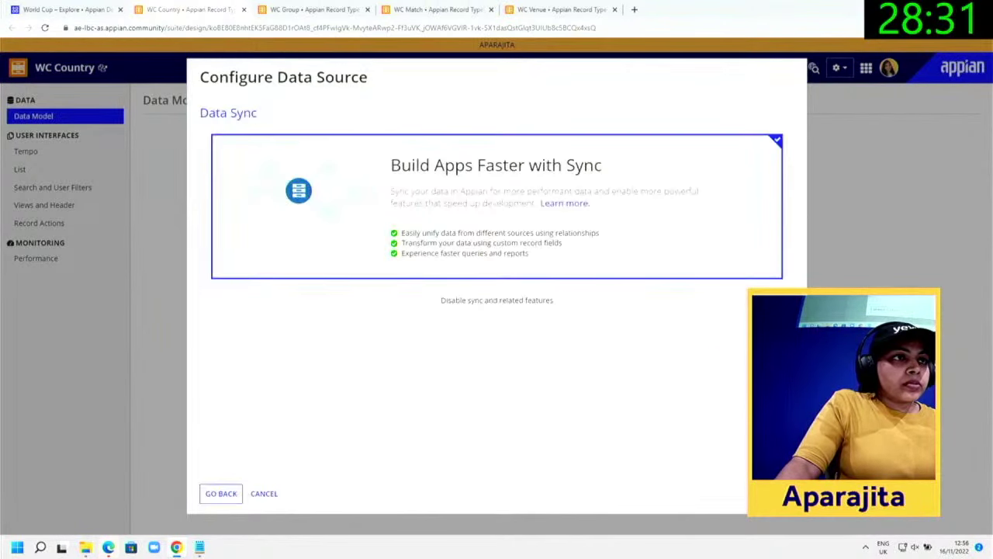
left_click(432, 148)
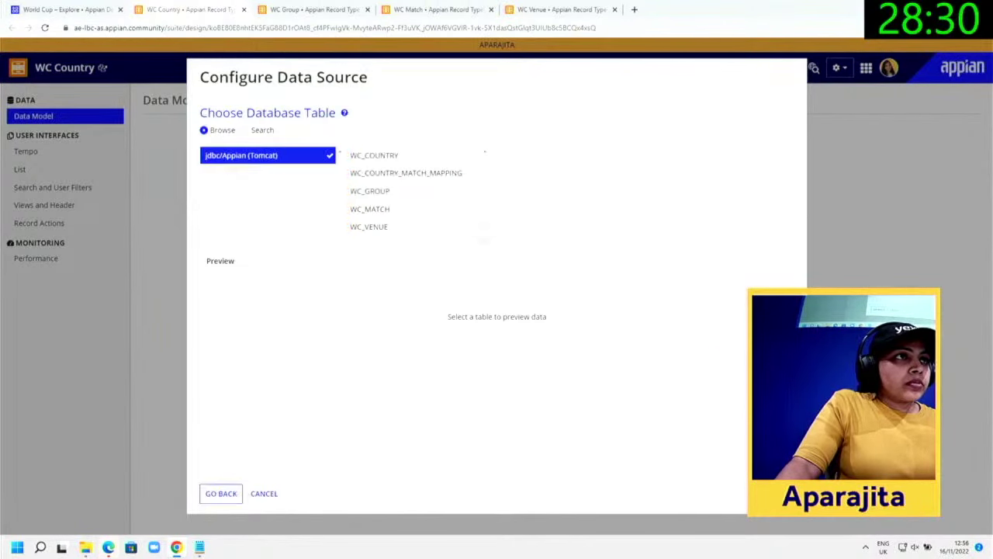
left_click(441, 163)
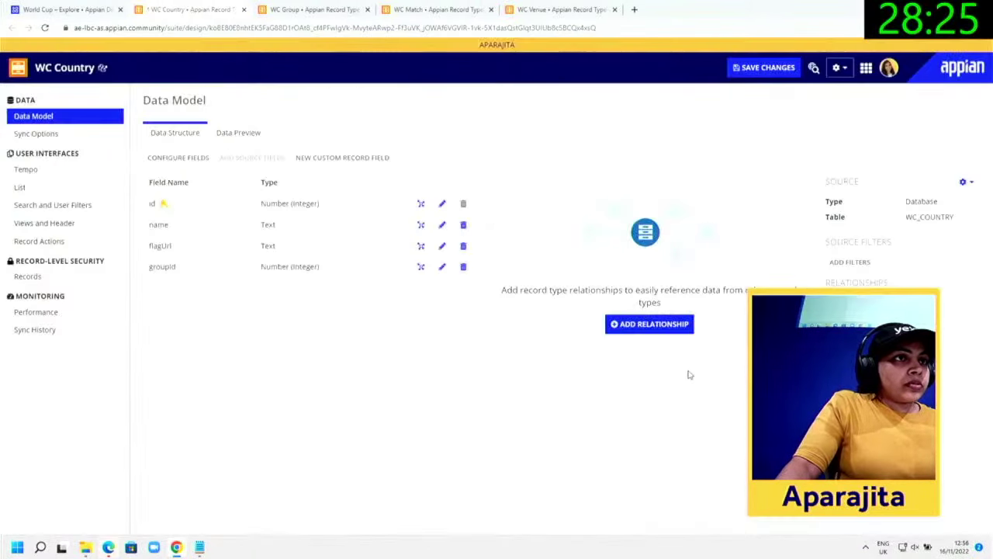
- Add a Many to One relationship from WC Country to WC Group, matching groupId to the group's id, and save the record type
left_click(649, 324)
type("G")
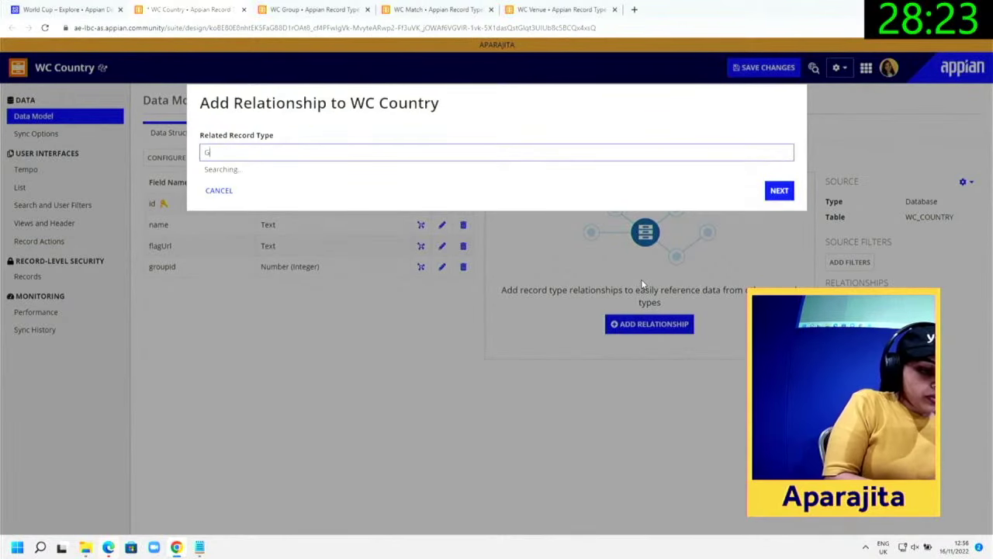
type("rou")
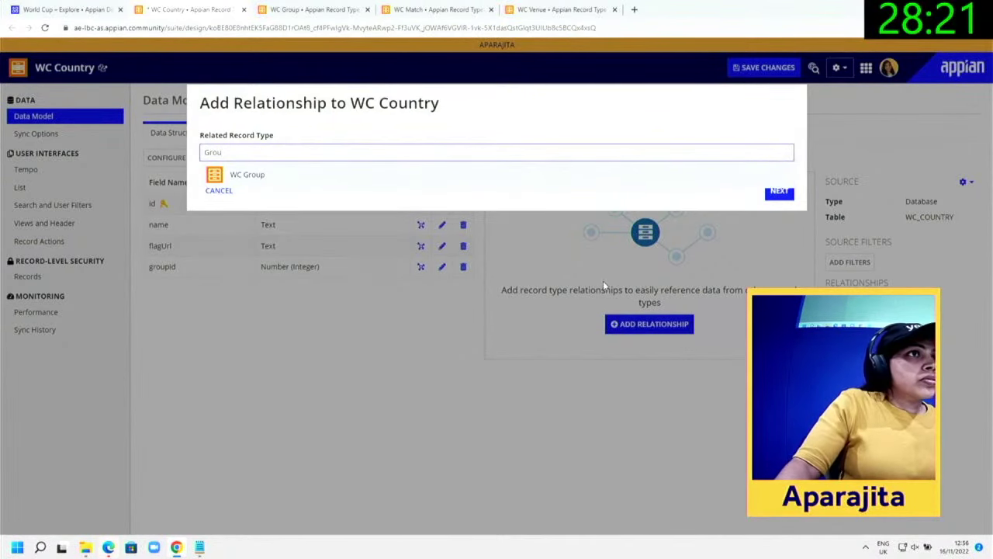
left_click(567, 178)
left_click(787, 196)
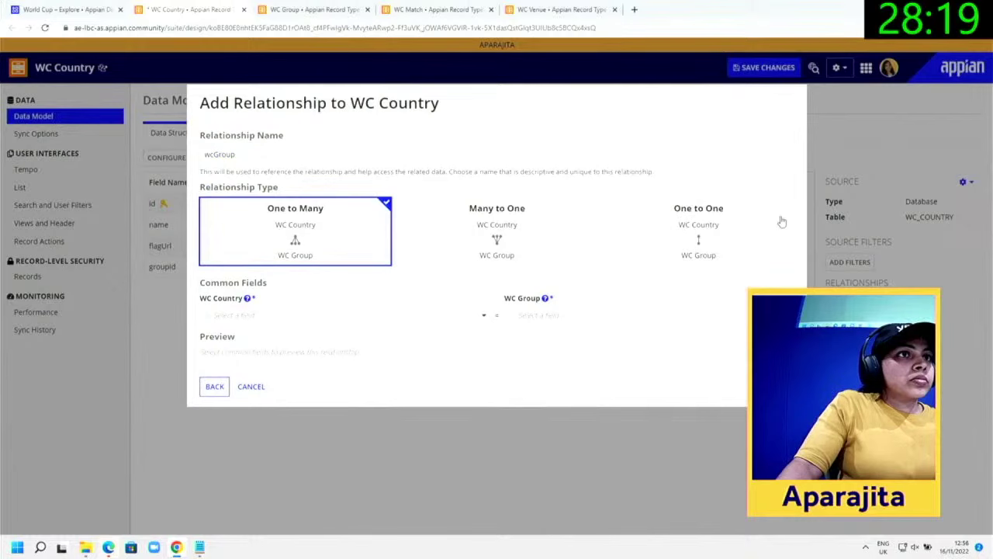
left_click(532, 213)
left_click(645, 316)
left_click(635, 344)
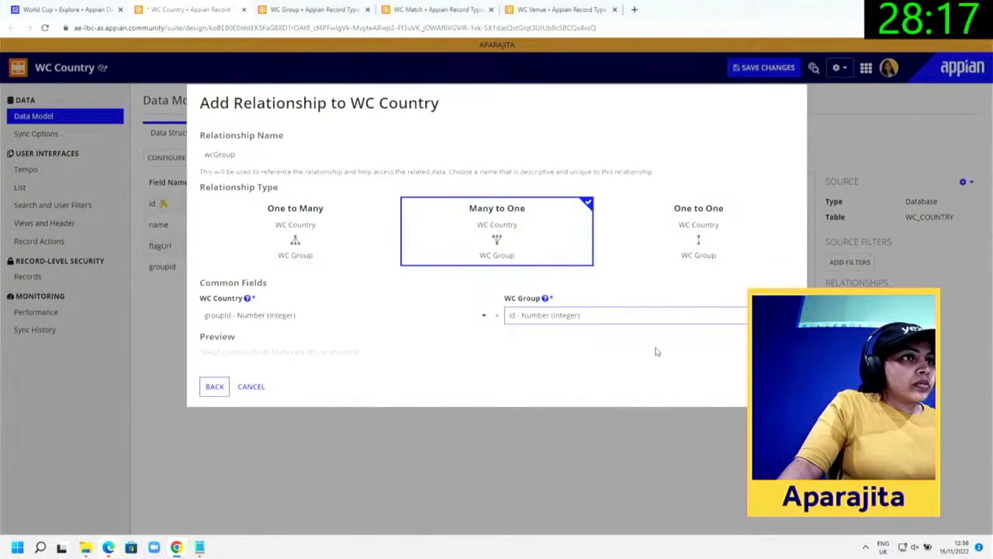
key("Return")
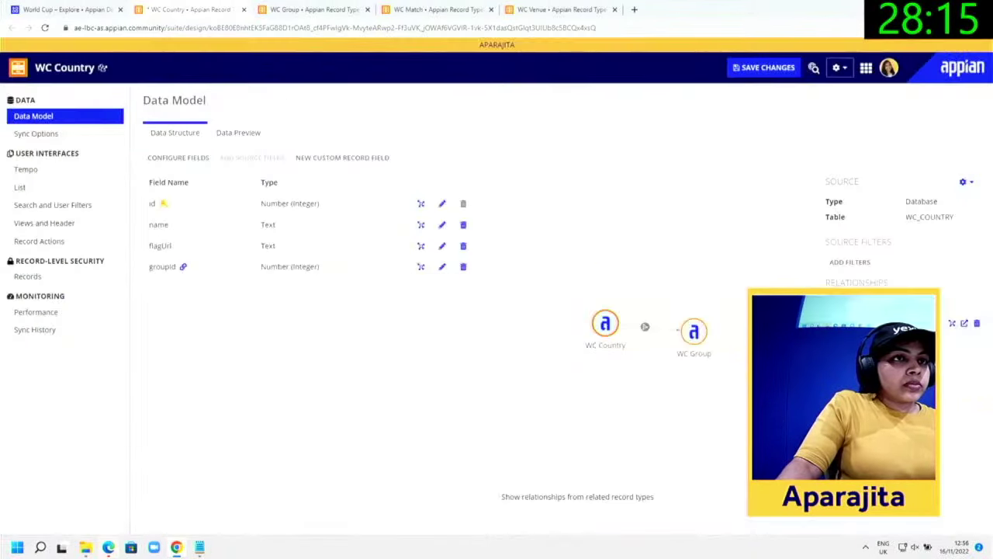
- Begin a new custom record field on WC Country using Write Your Own Expression with real-time evaluation
left_click(382, 159)
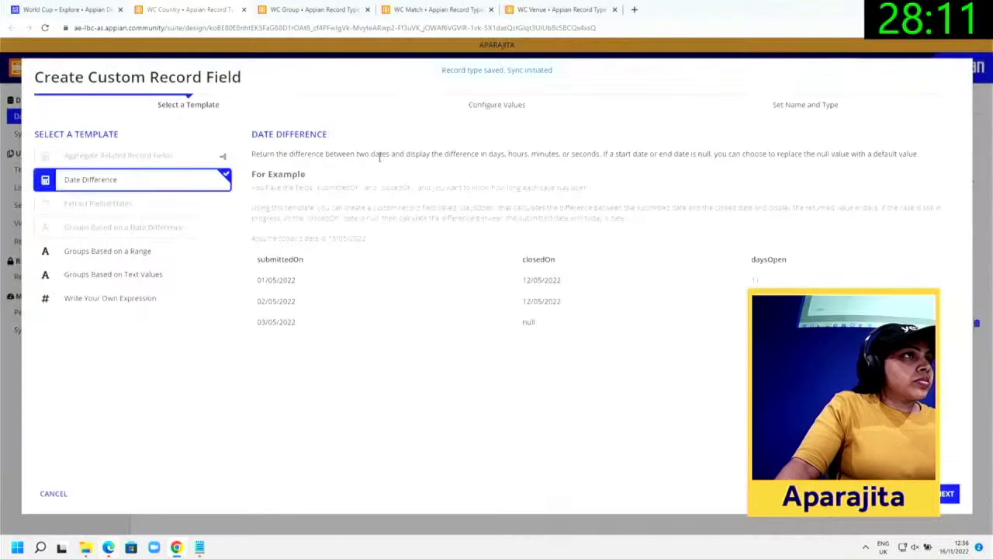
left_click(171, 302)
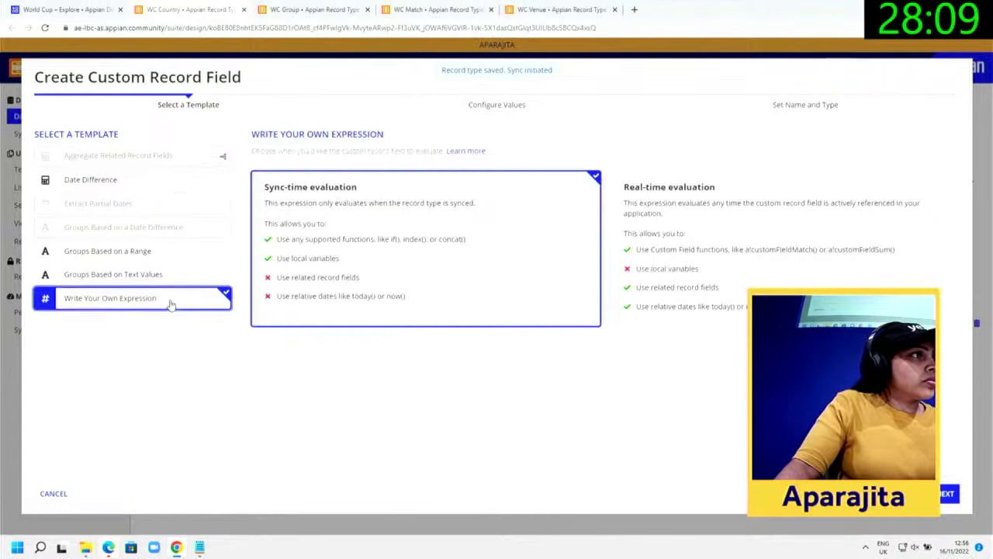
left_click(720, 306)
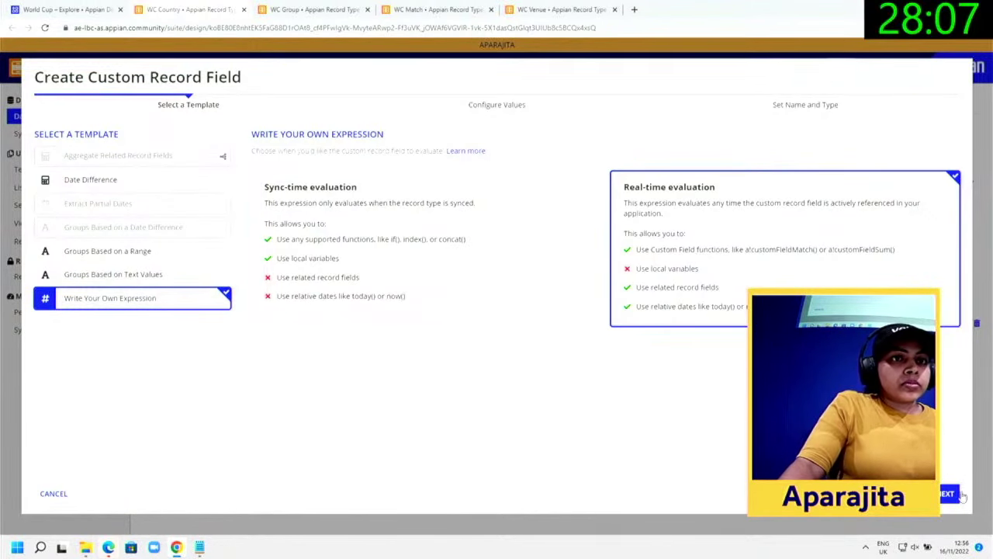
left_click(948, 494)
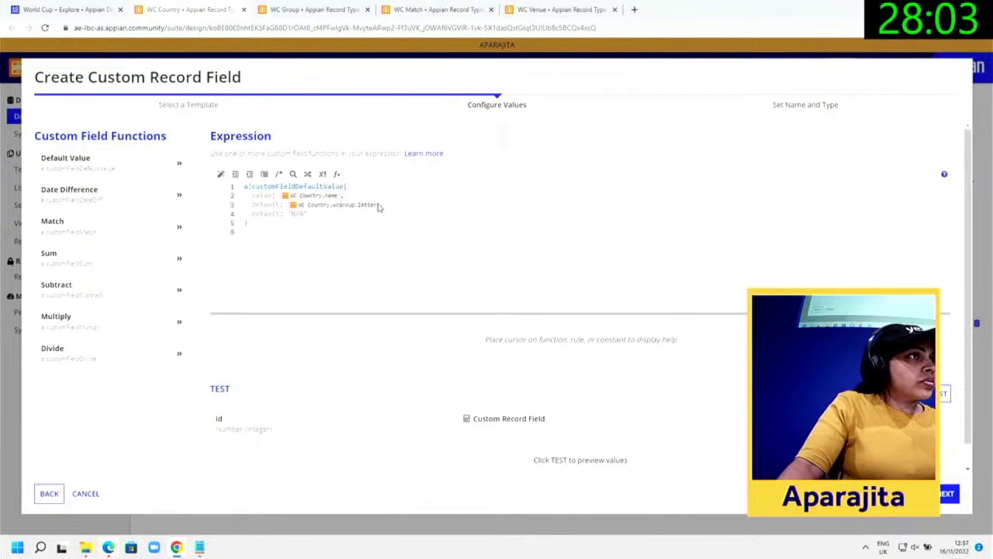
- Remove the group letter default from the sample expression and reduce the value reference to WC Country, opening its property suggestions
left_click(373, 195)
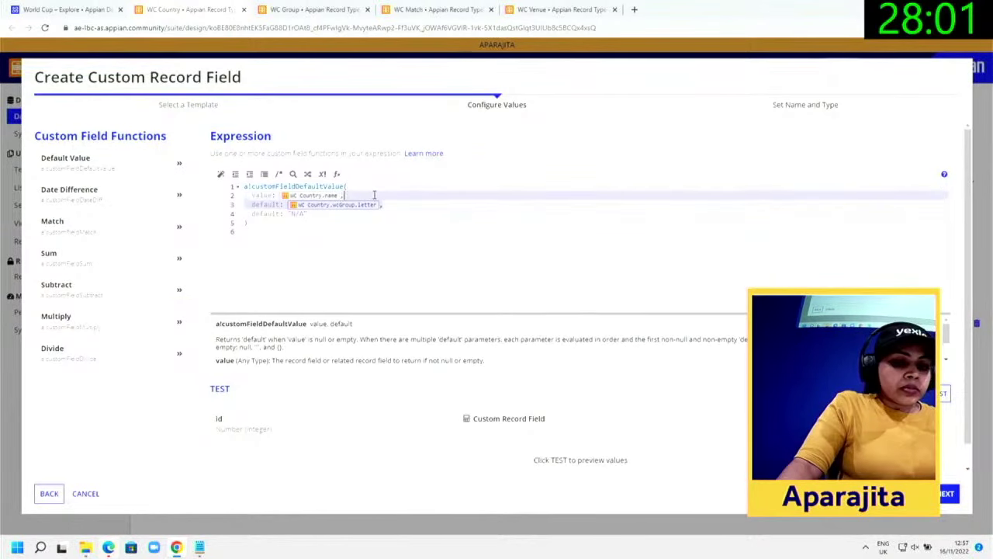
key("BackSpace")
left_click(340, 195)
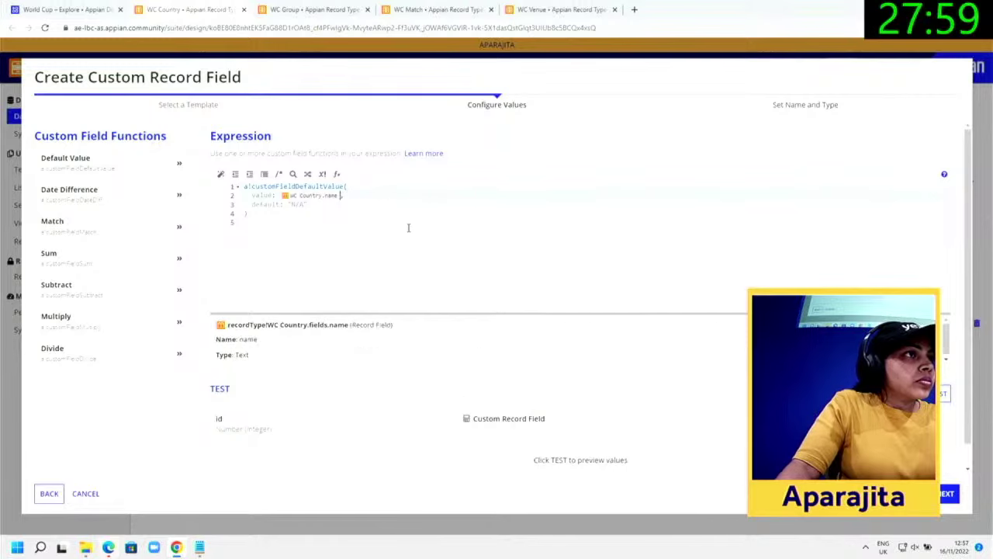
key("BackSpace")
type(".")
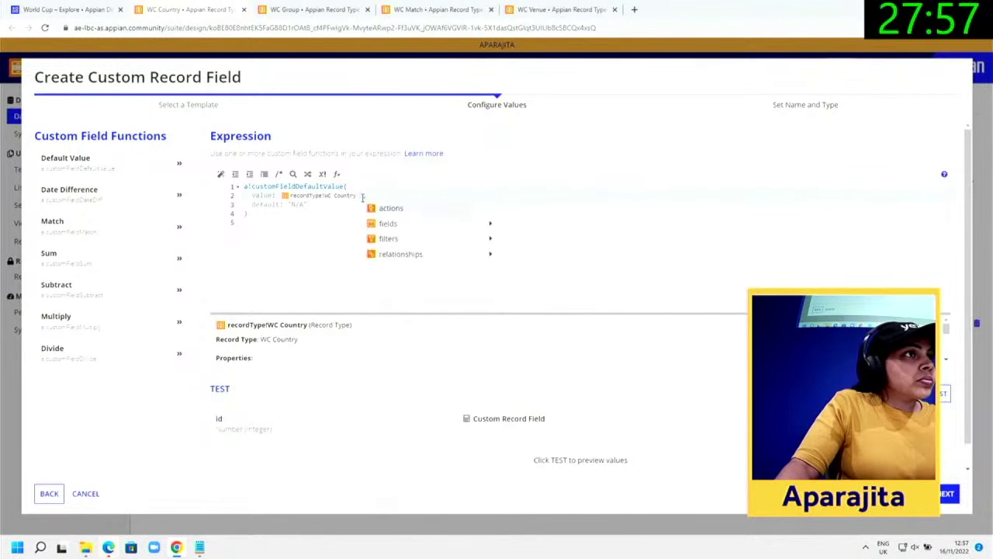
mouse_move(417, 257)
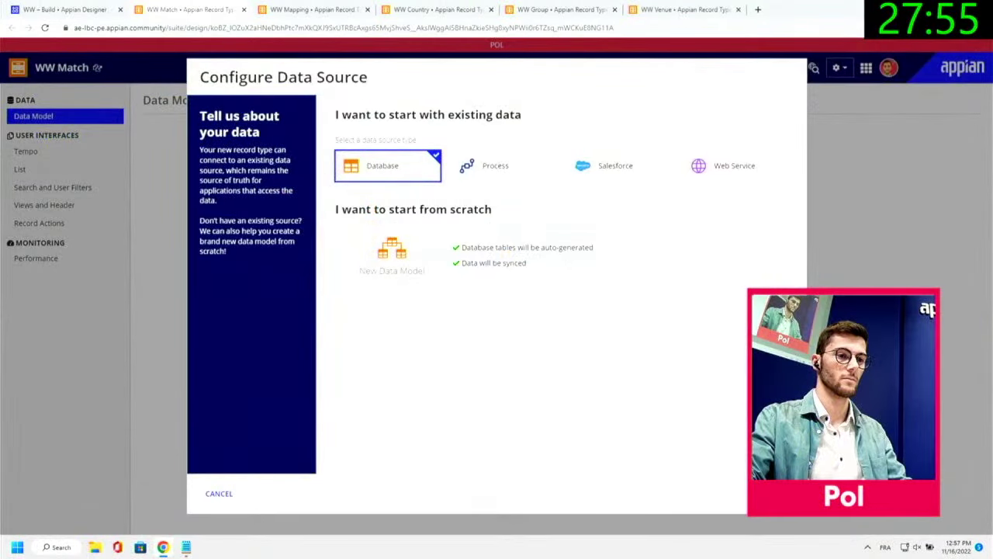
- Configure the WW Match record type's data source as the synced WC_MATCH database table
left_click(776, 494)
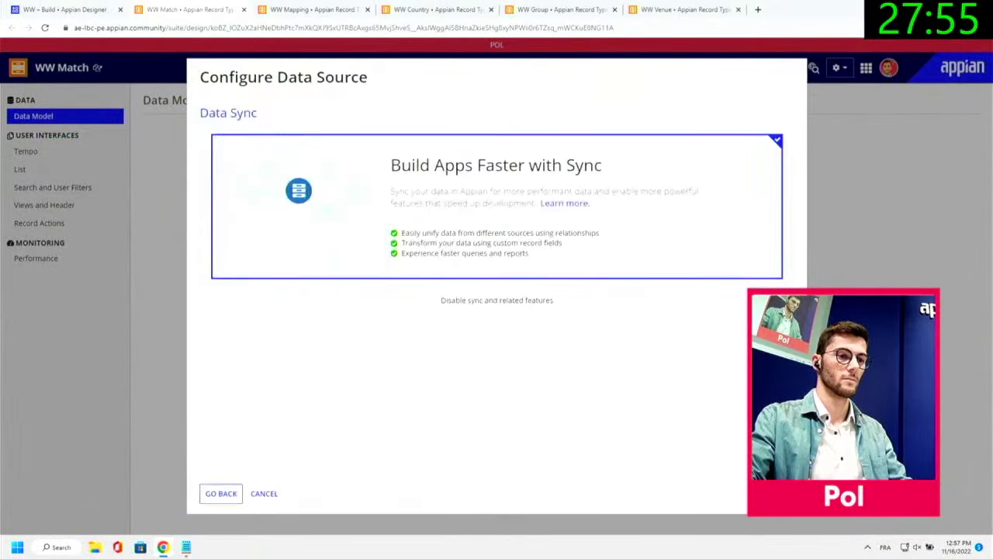
left_click(775, 493)
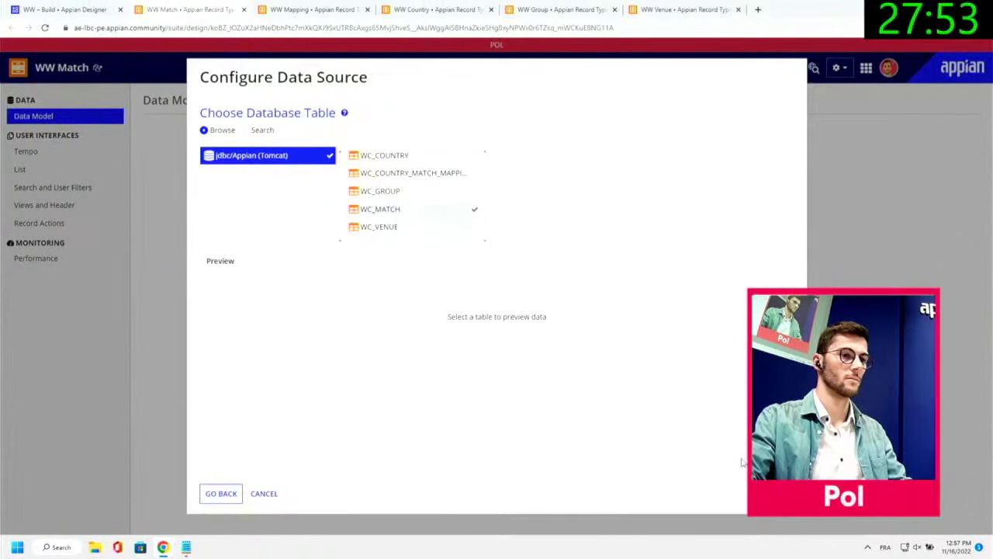
left_click(411, 208)
left_click(776, 493)
left_click(776, 493)
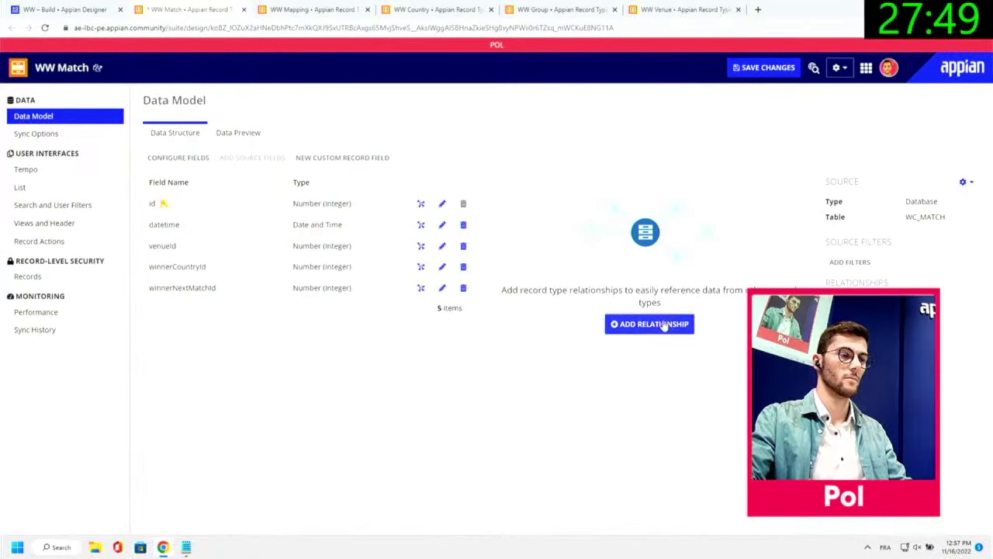
- Start a new relationship on WW Match with WW Mapping as the related record type
left_click(664, 323)
type("m")
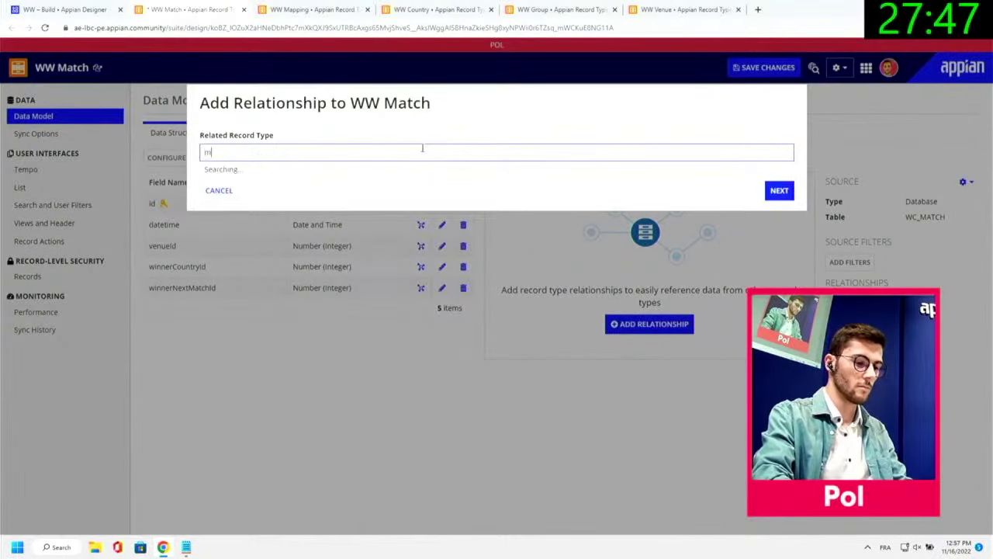
type("ap")
left_click(321, 177)
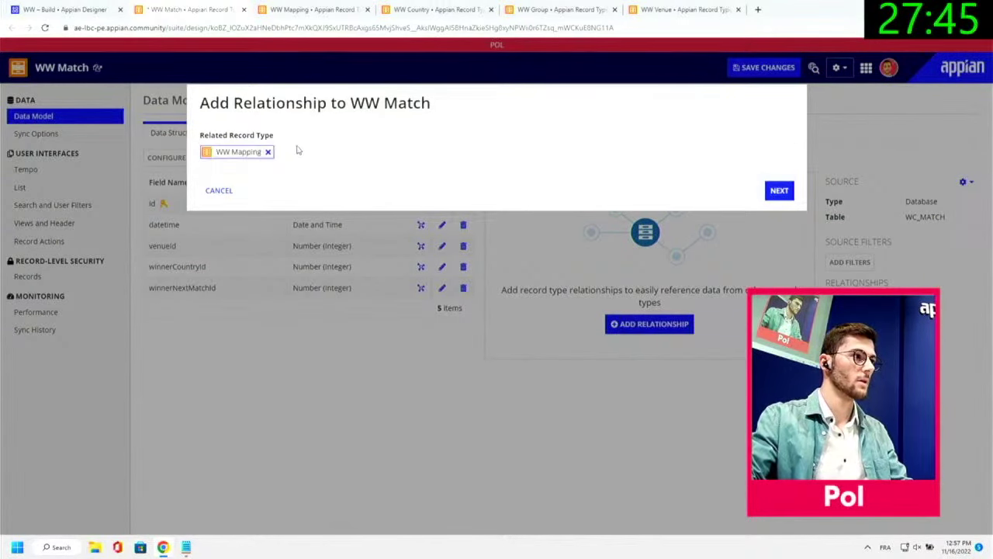
left_click(778, 190)
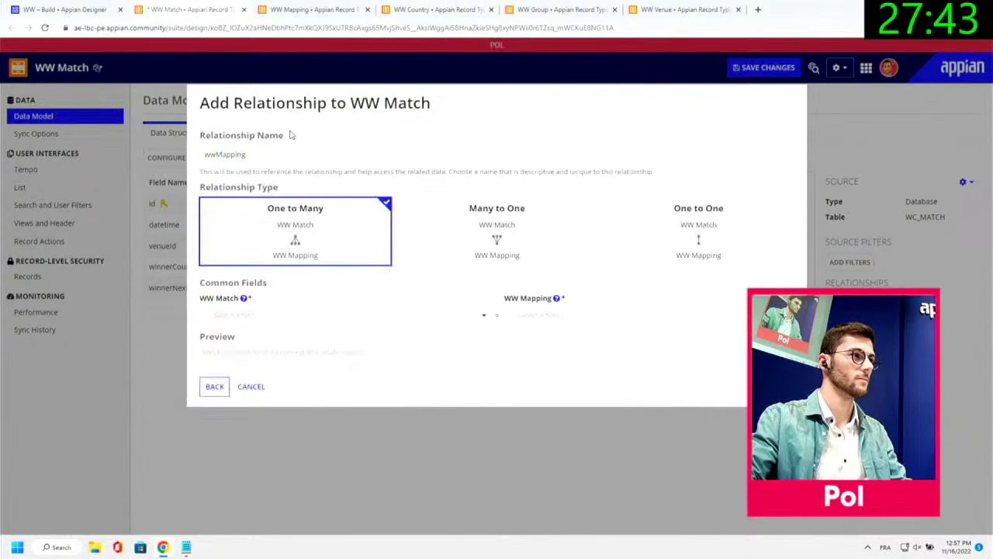
- Name the One to Many relationship mapping, match WW Match id to WW Mapping matchId, and add it
left_click(275, 155)
type("mappi")
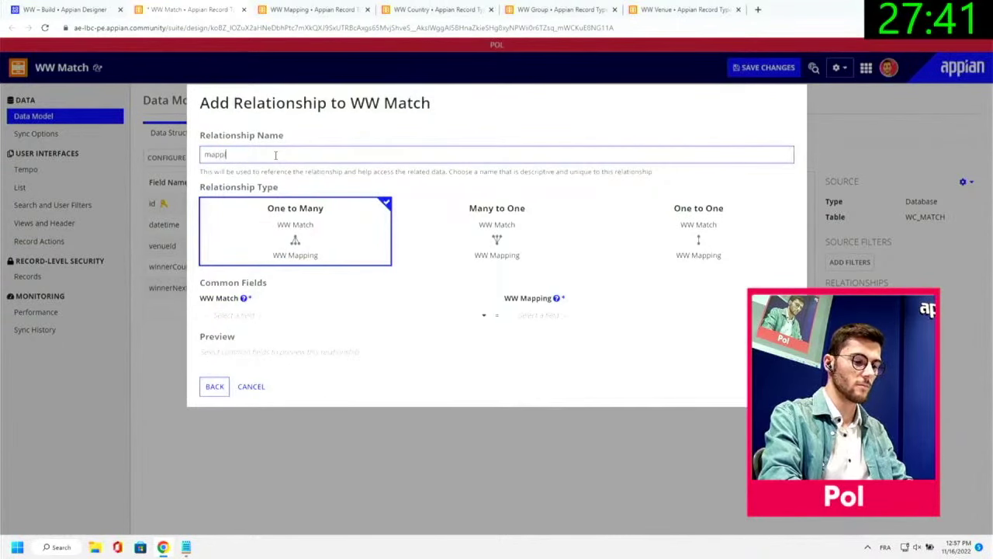
type("ng")
left_click(443, 318)
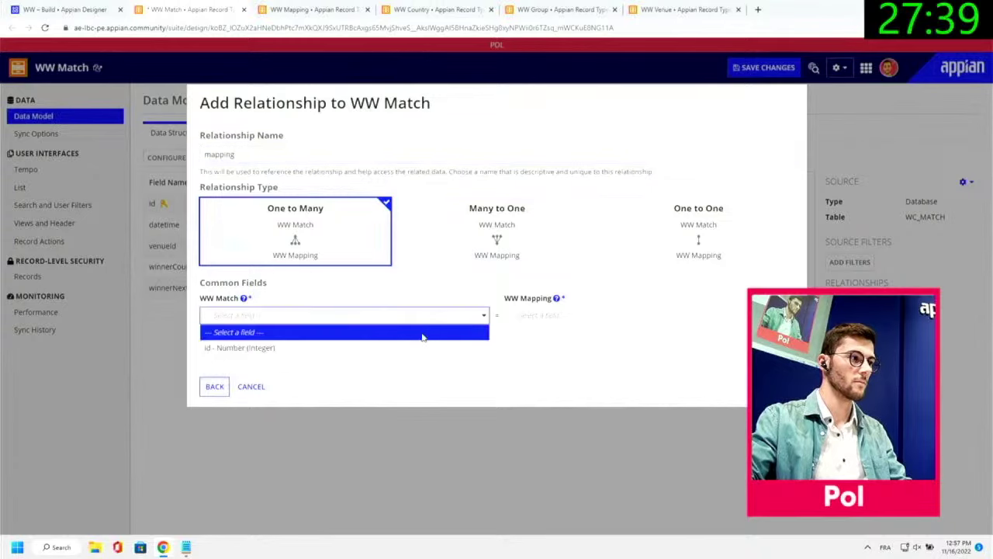
left_click(432, 346)
left_click(539, 316)
left_click(547, 347)
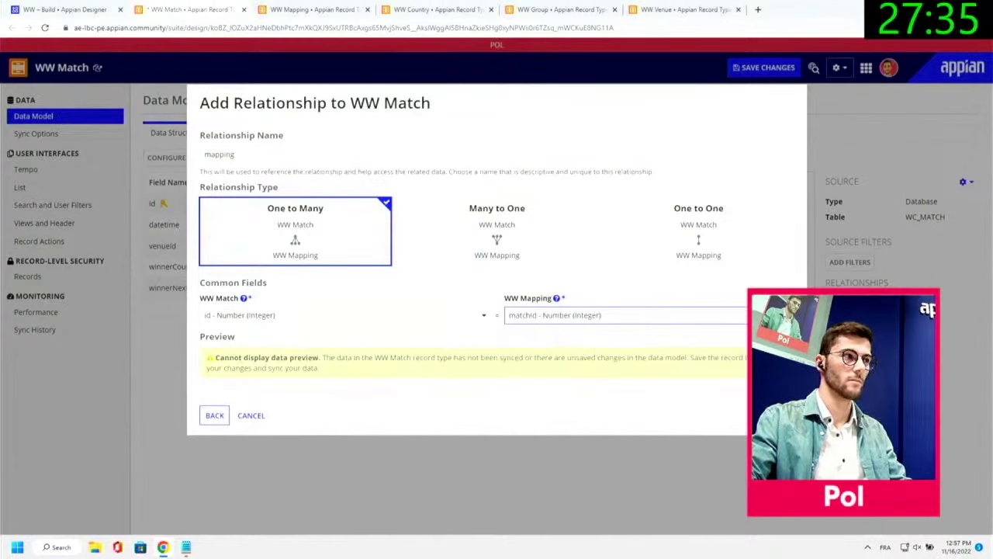
left_click(778, 415)
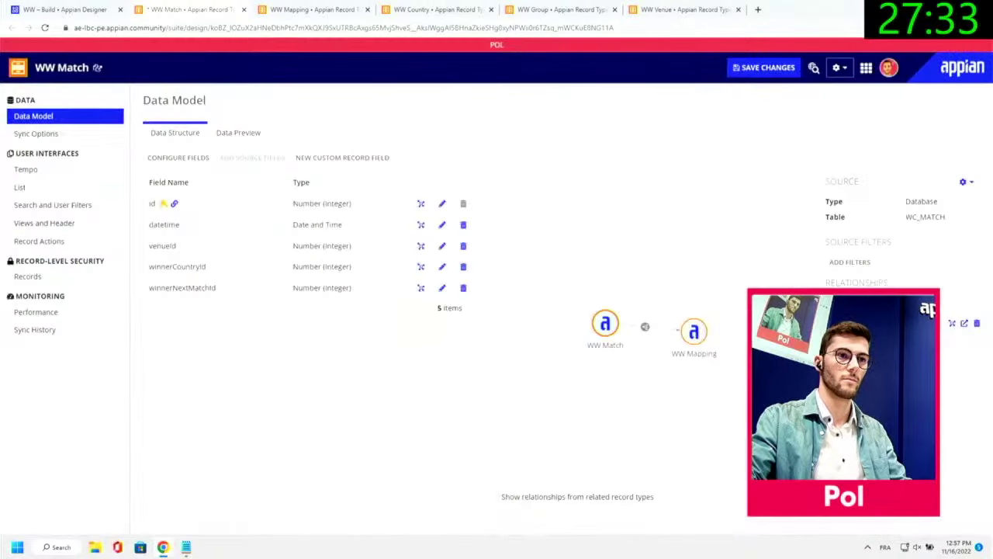
- Start a relationship from WW Match's venueId field to the WW Venue record type and select its relationship name for editing
left_click(420, 245)
type("ven")
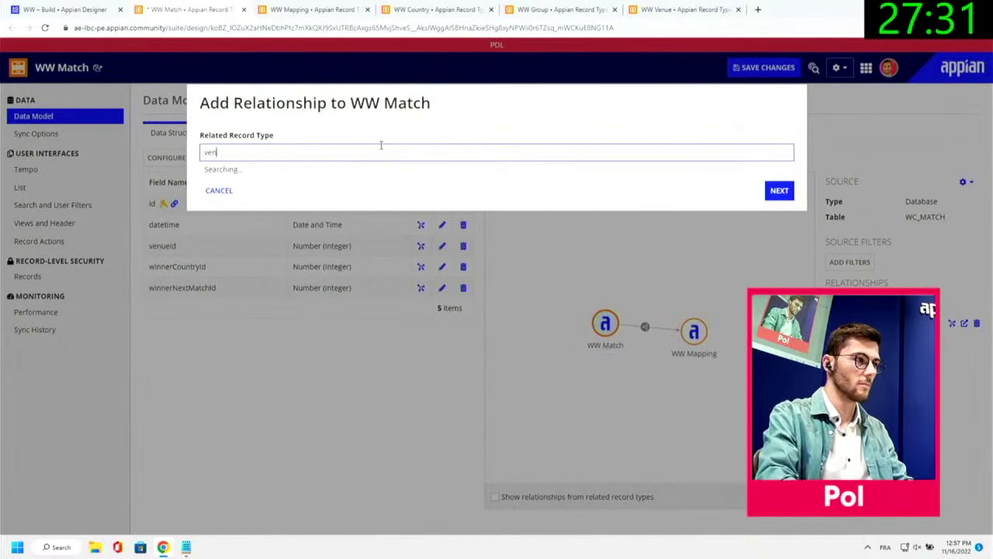
left_click(328, 180)
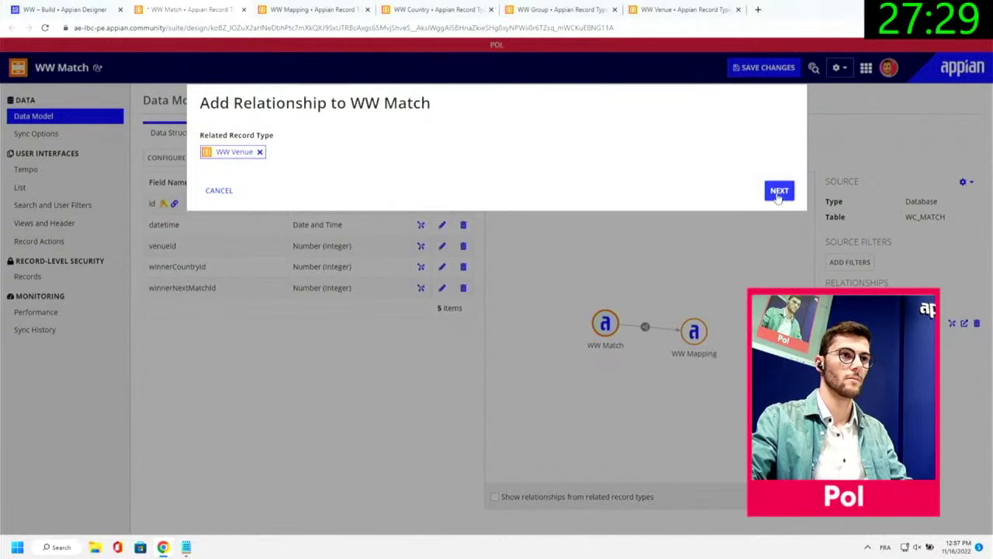
left_click(779, 190)
double_click(338, 156)
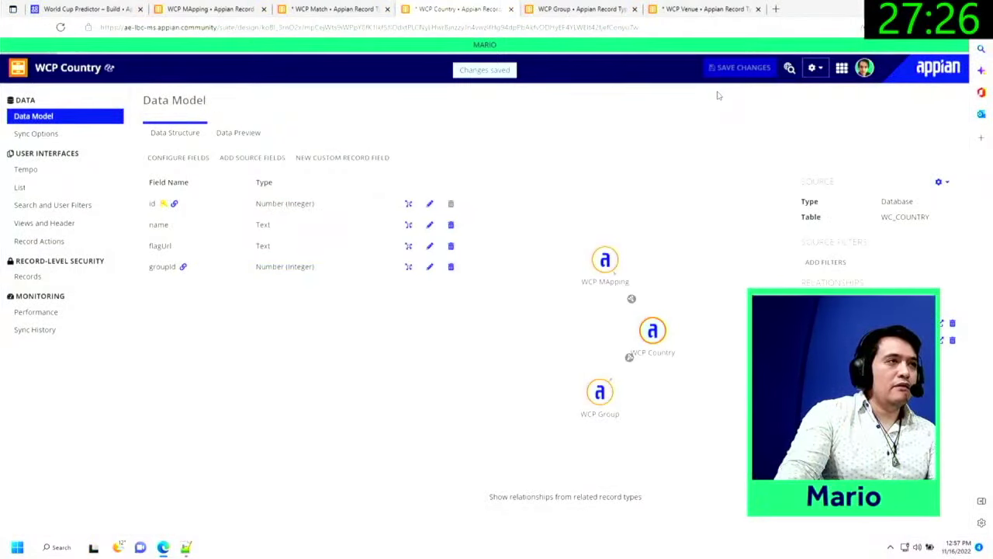
- In the World Cup Predictor application, close WCP Country and save the WCP Group and WCP Venue record types
key("ctrl+w")
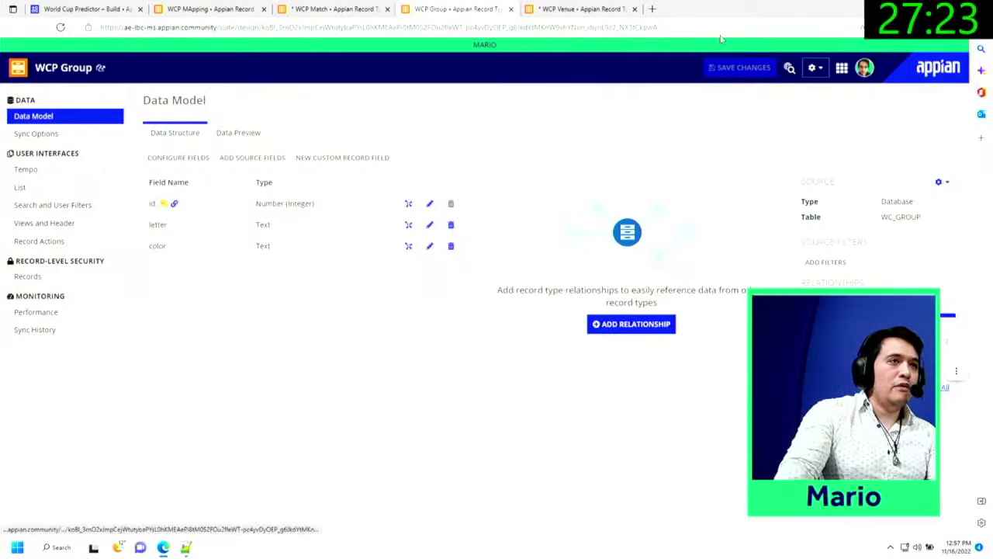
left_click(729, 75)
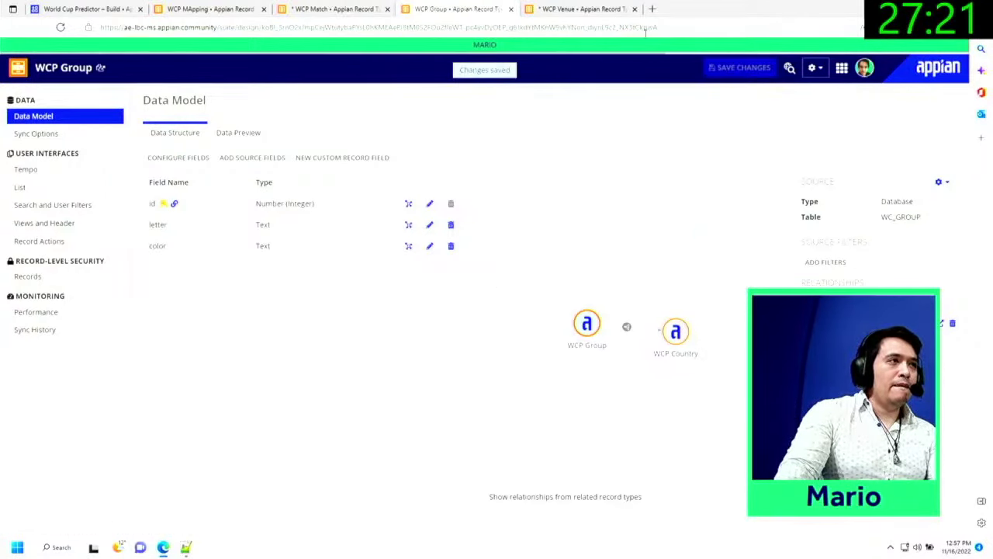
left_click(581, 9)
key("ctrl+w")
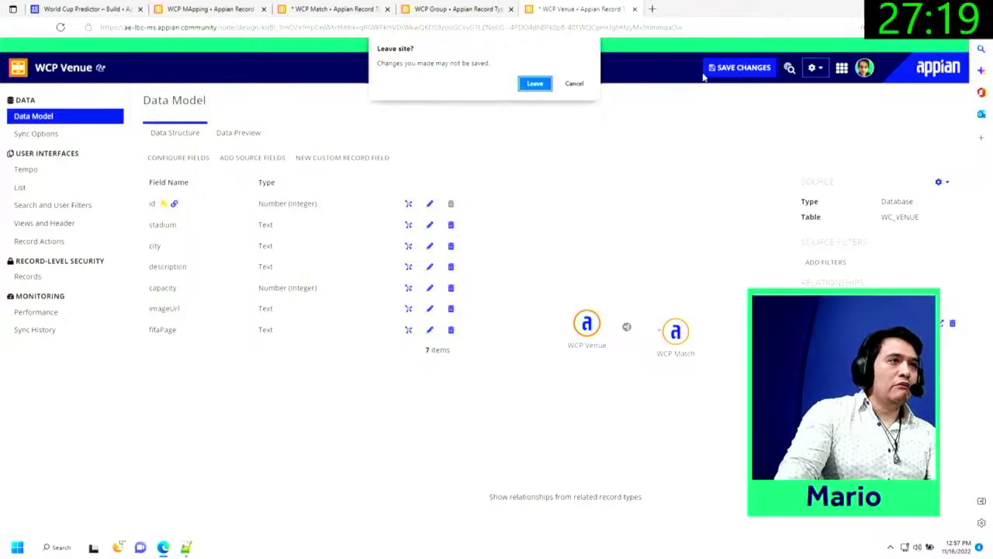
key("Escape")
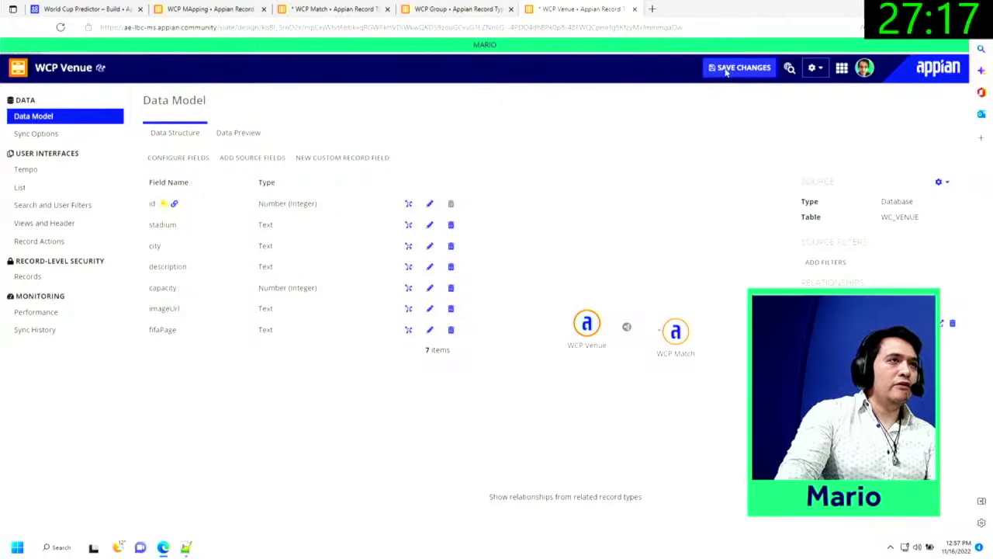
left_click(726, 70)
- Save the WCP Match record type and close all remaining open record types, returning to the application's object list
left_click(485, 9)
key("ctrl+w")
key("ctrl+w")
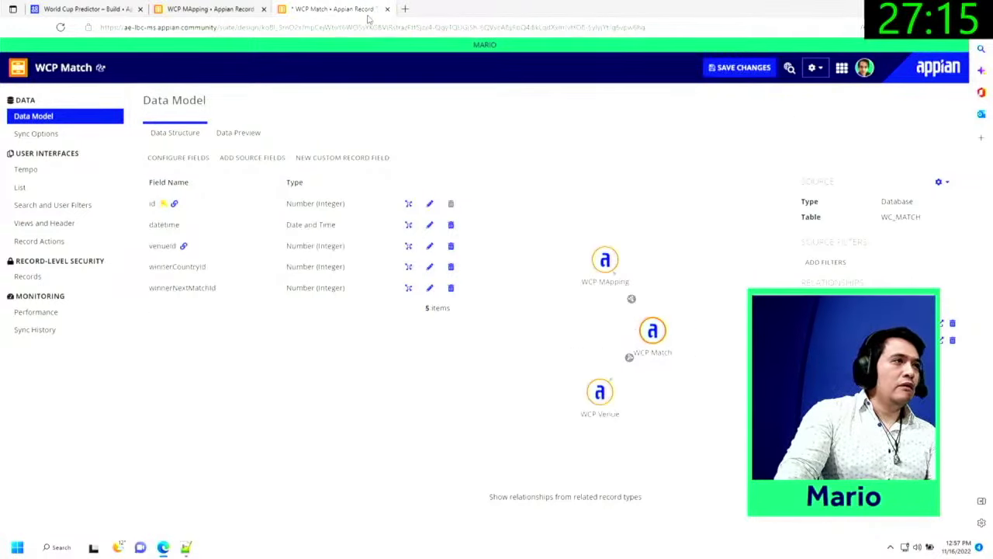
left_click(711, 71)
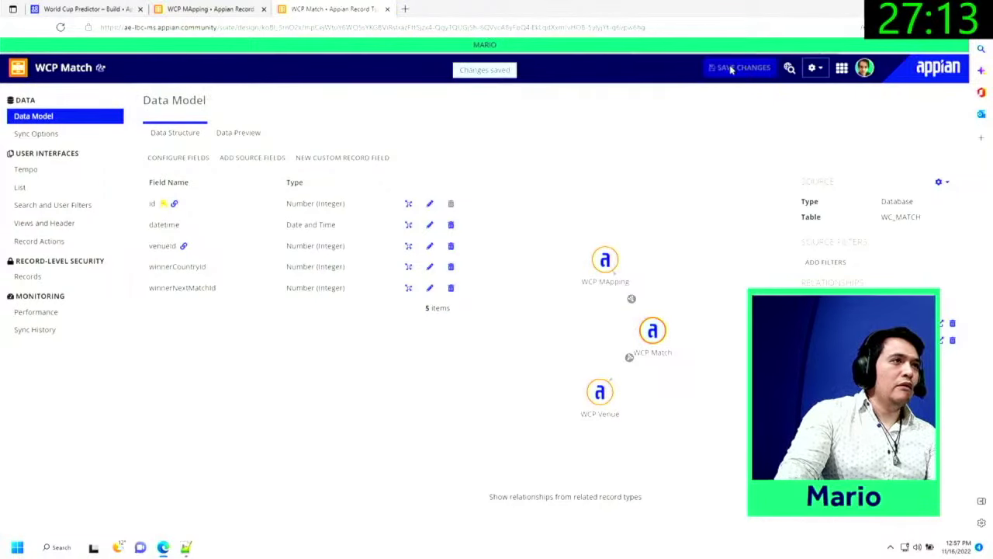
key("ctrl+w")
key("ctrl+w")
- Begin creating a new Web API in World Cup Predictor from the Query Record Type template
left_click(186, 135)
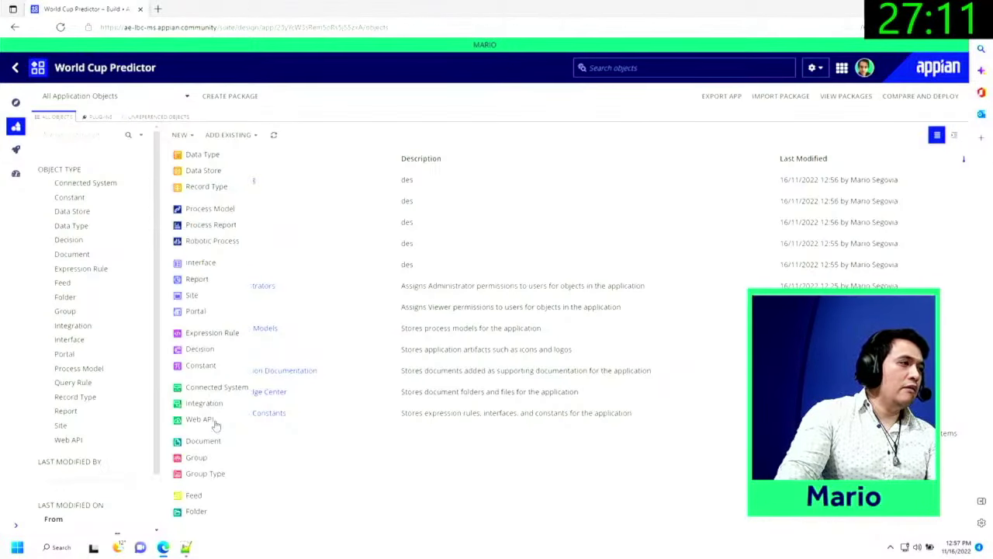
left_click(220, 419)
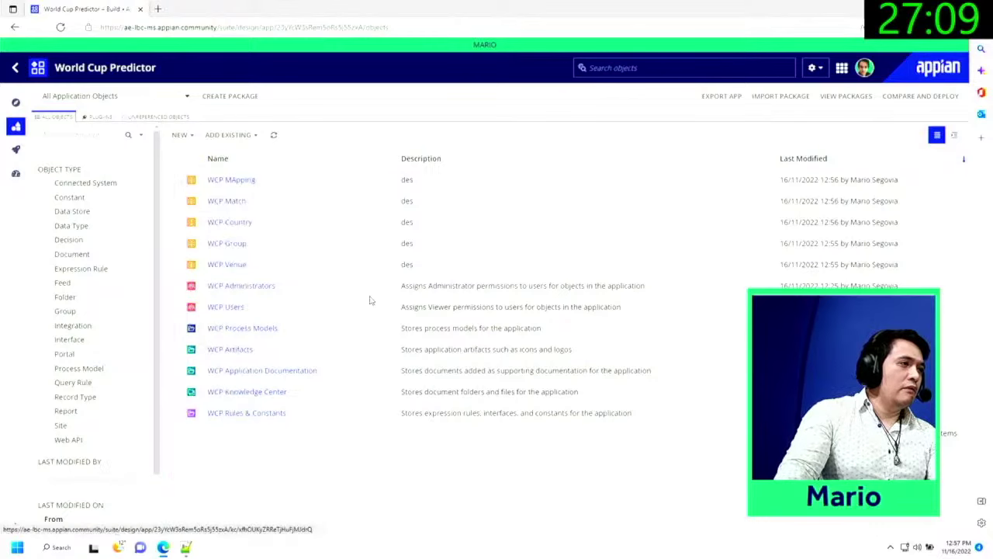
left_click(333, 315)
left_click(453, 177)
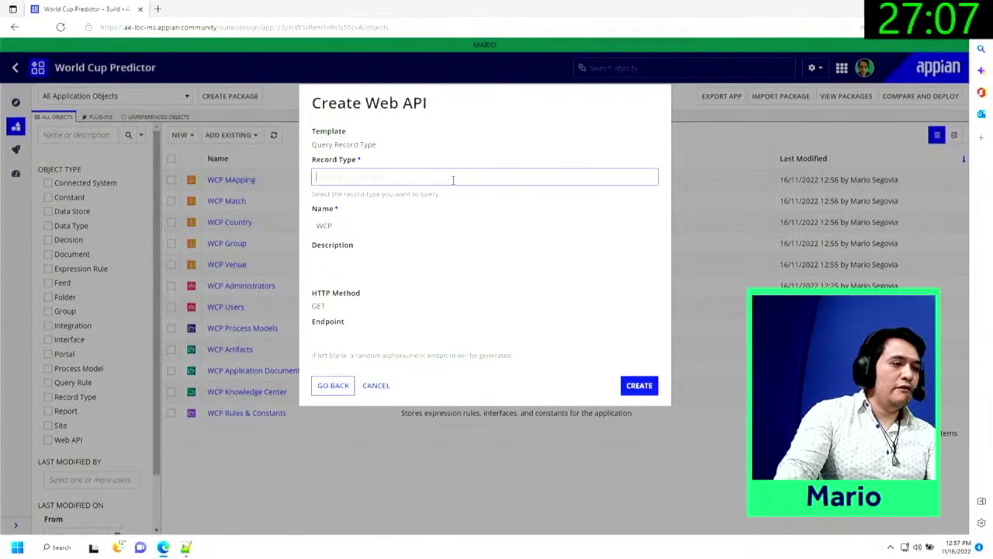
type("mat")
key("Return")
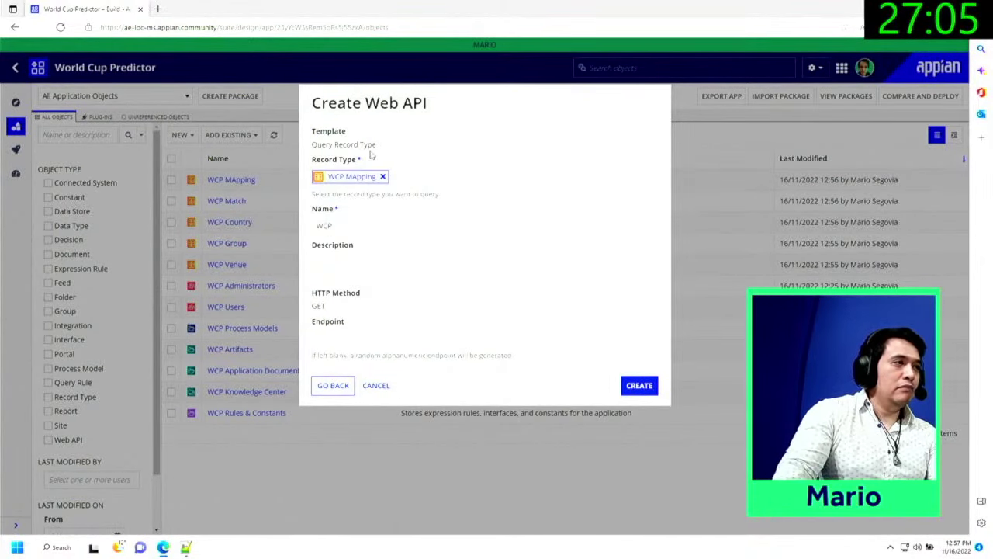
left_click(383, 176)
- Set WCP Match as the record type queried by the new Web API
type("m")
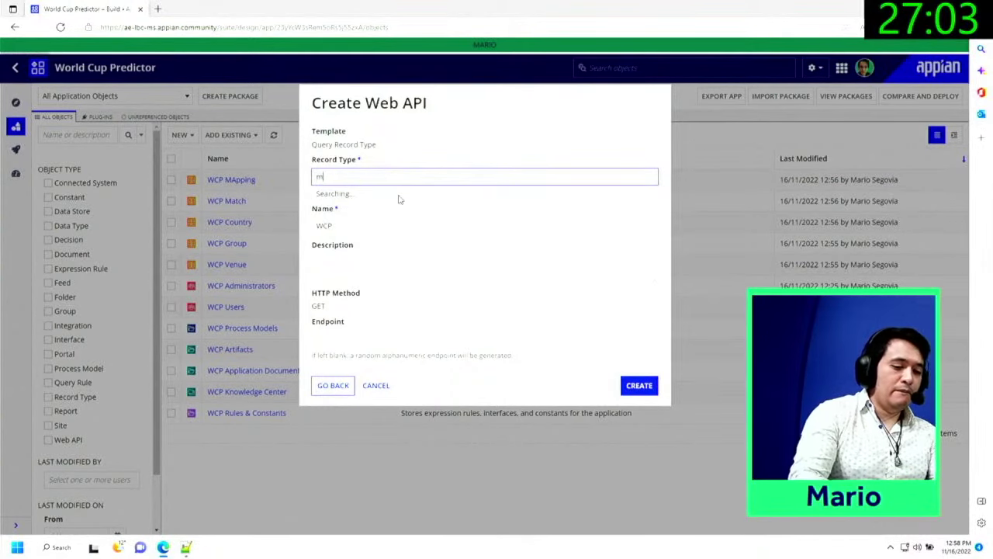
type("at")
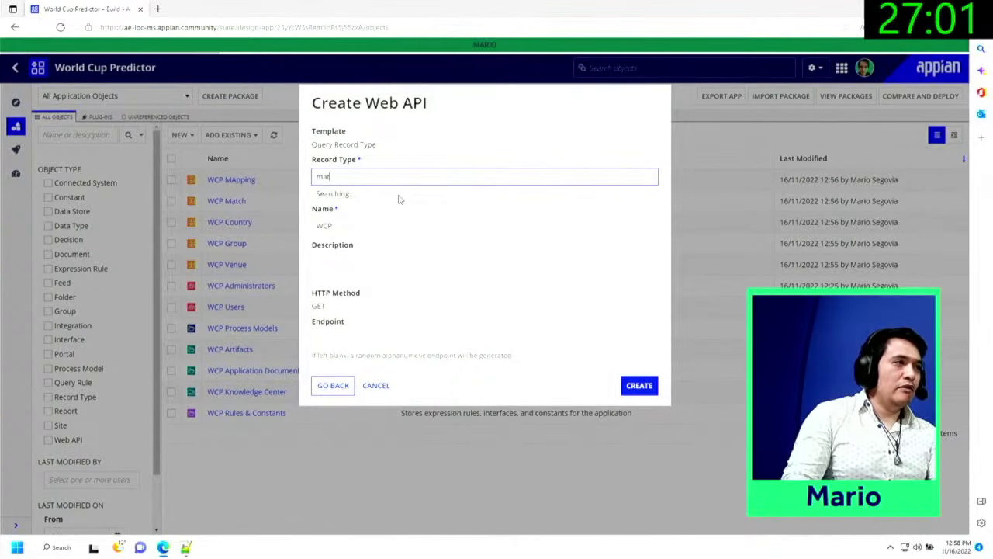
type("ch")
key("Return")
key("Tab")
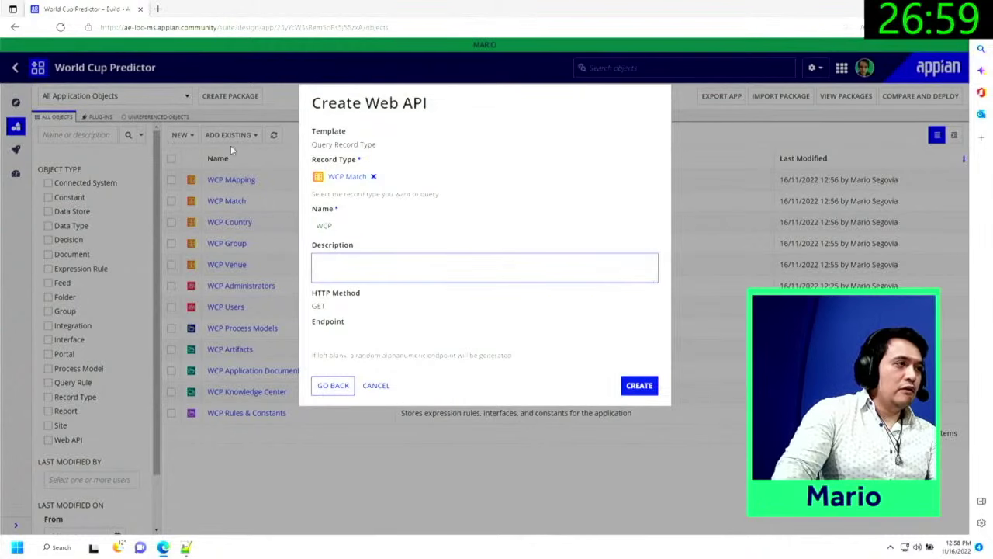
- Name the Web API WCP Get Matches
left_click(380, 225)
type("Get")
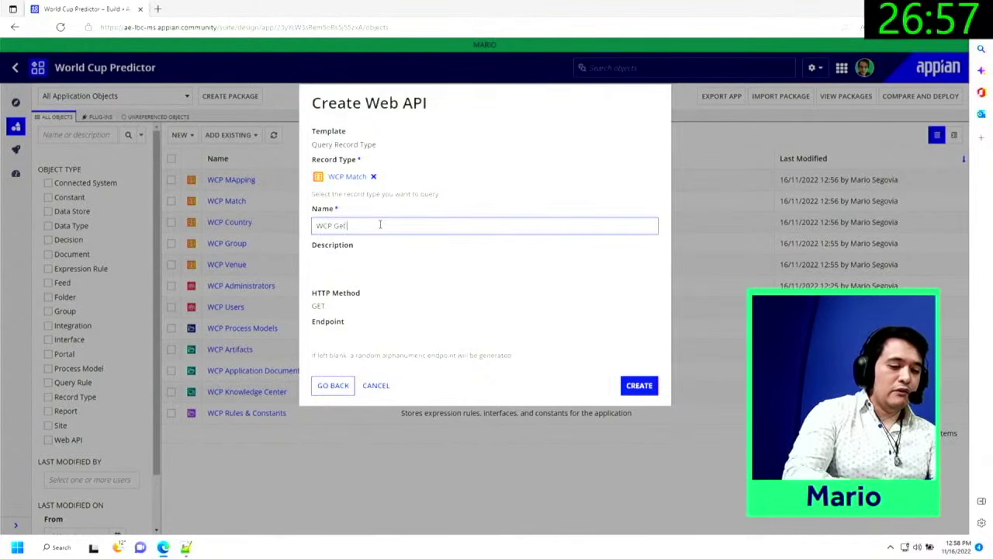
type(" matches")
key("Tab")
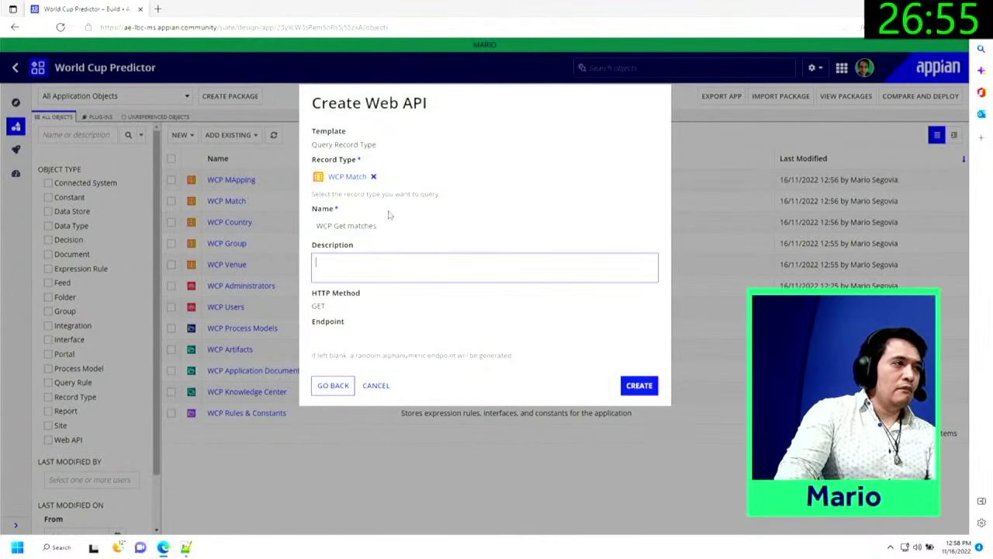
left_click(370, 223)
key("BackSpace")
key("Delete")
type("M")
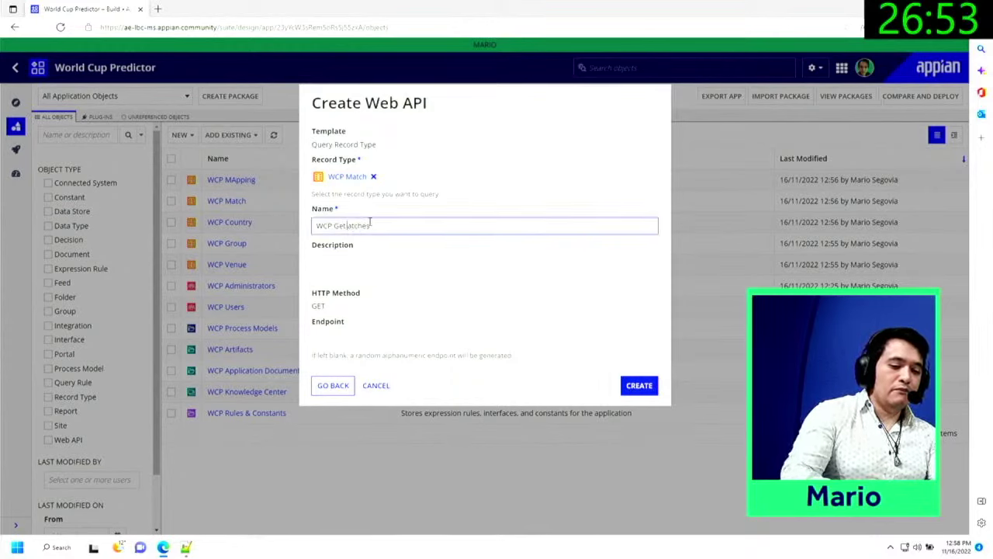
- Give the Web API the description des and the endpoint matches
left_click(443, 269)
type("des")
left_click(392, 334)
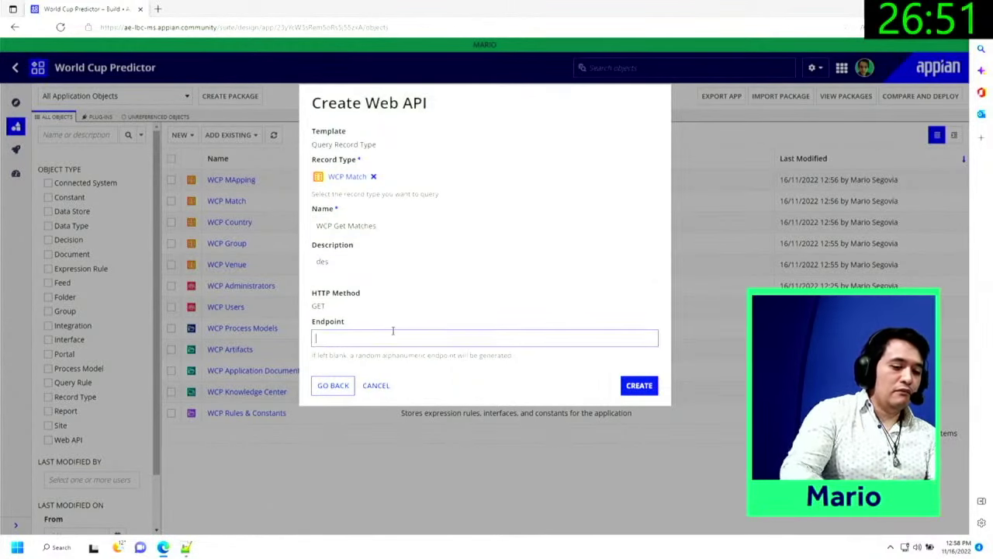
type("matches")
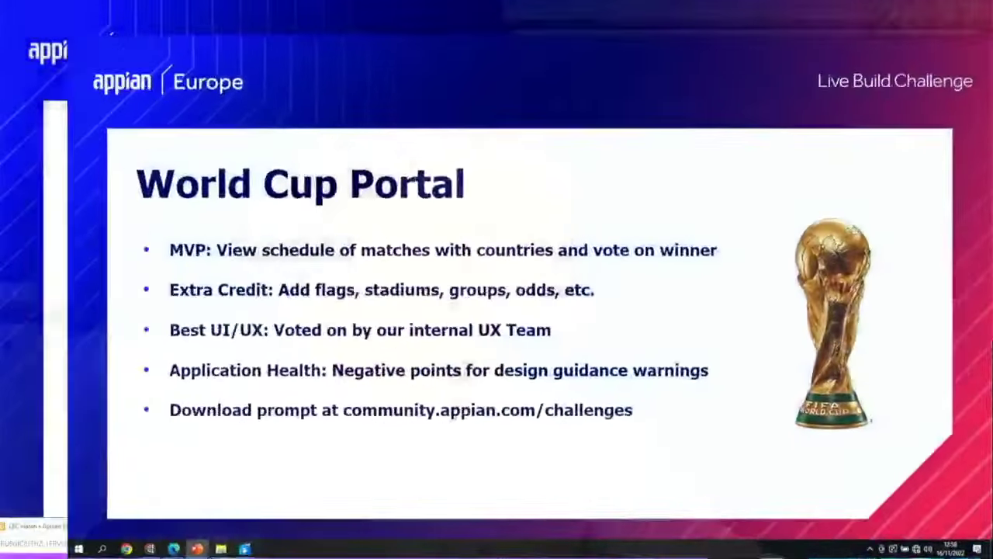
key("Right")
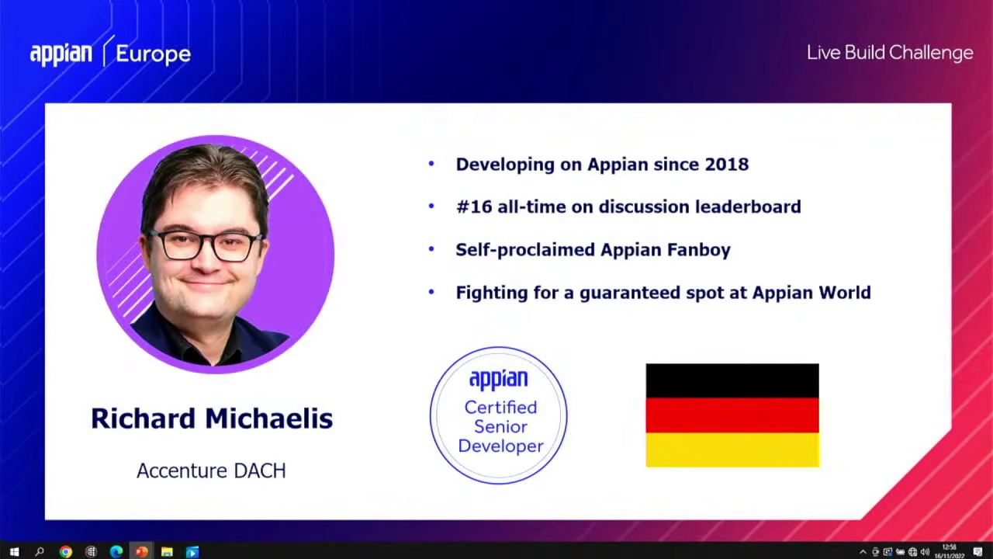